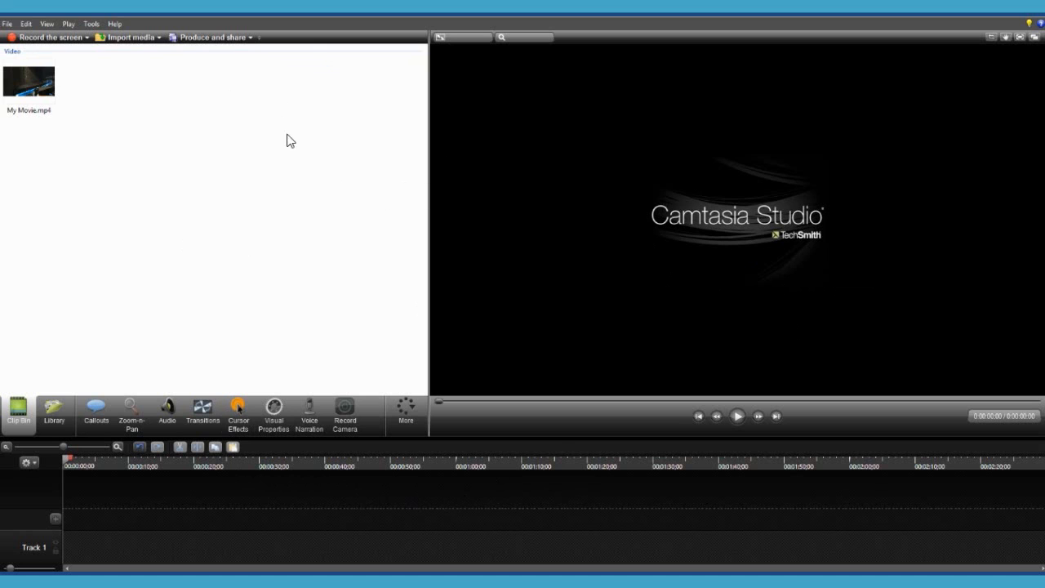
# Import My Movie1.mp4 from the Desktop and place it at the start of Track 1.
pyautogui.click(131, 38)
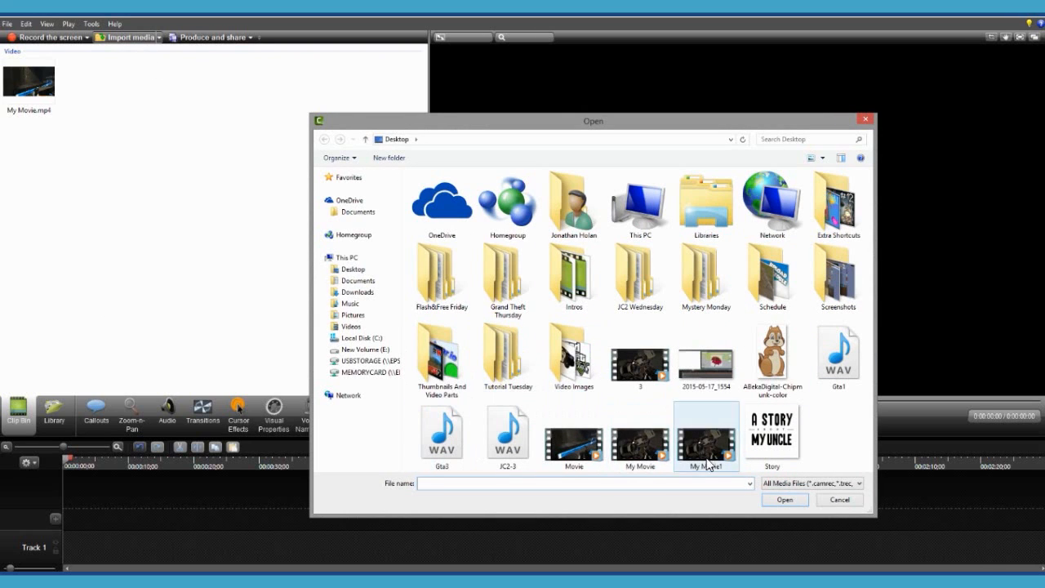
pyautogui.doubleClick(685, 447)
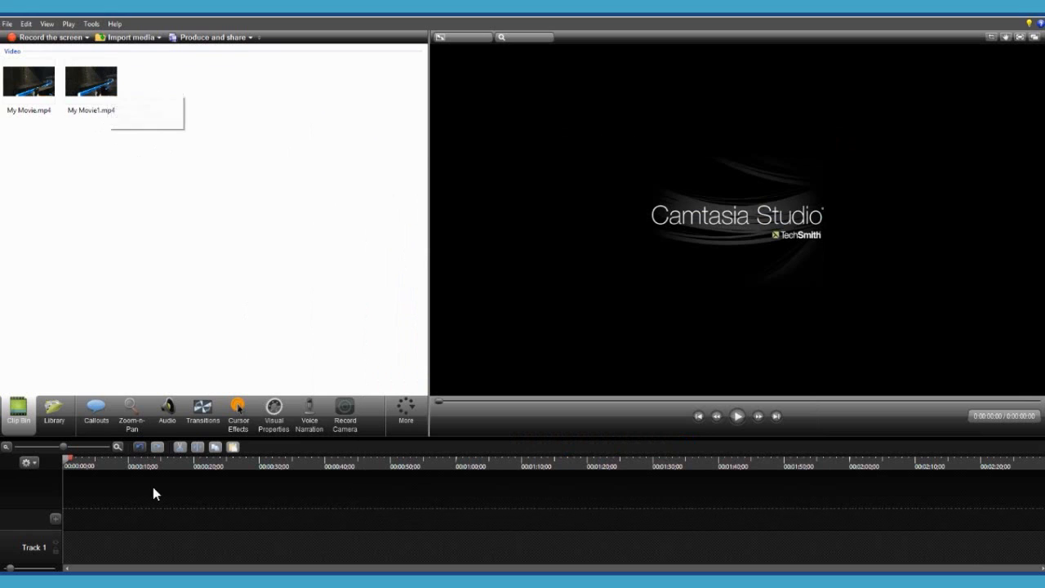
pyautogui.moveTo(106, 102)
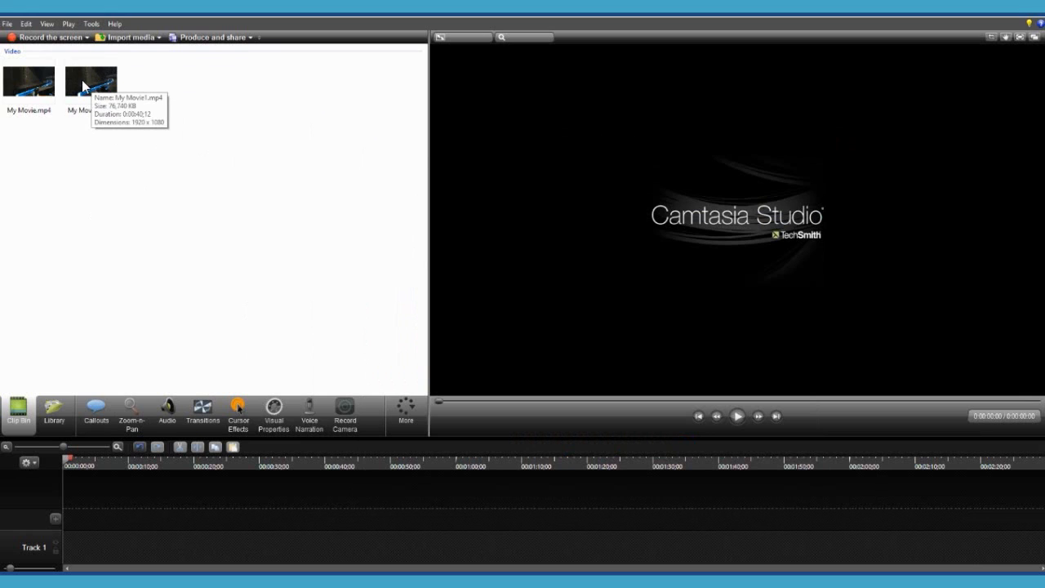
pyautogui.moveTo(81, 79); pyautogui.dragTo(111, 547)
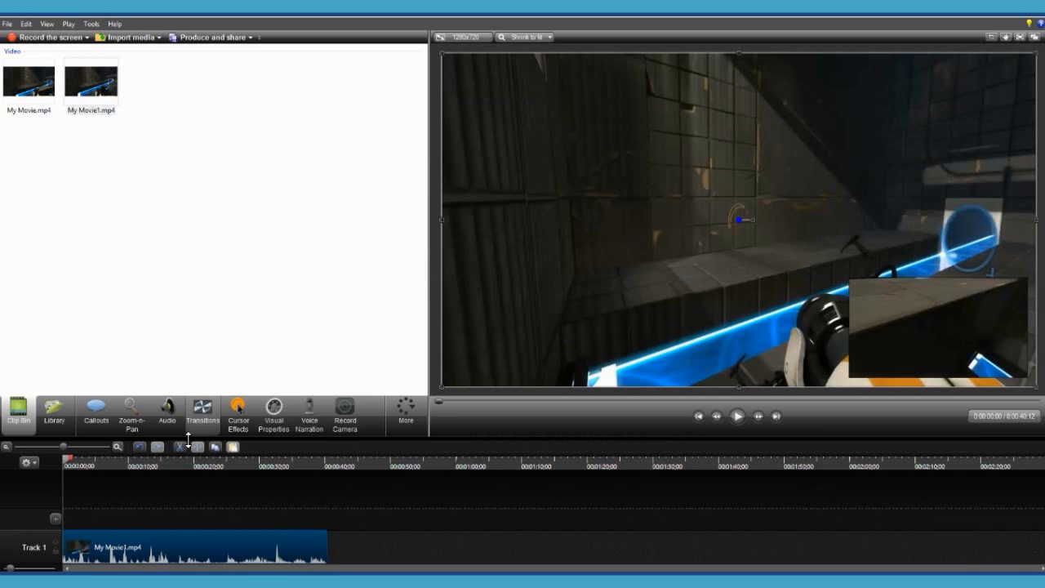
# Scrub to about 13 seconds into the clip and step through its frames backward and forward.
pyautogui.moveTo(66, 465); pyautogui.dragTo(103, 467)
pyautogui.moveTo(234, 472); pyautogui.dragTo(150, 462)
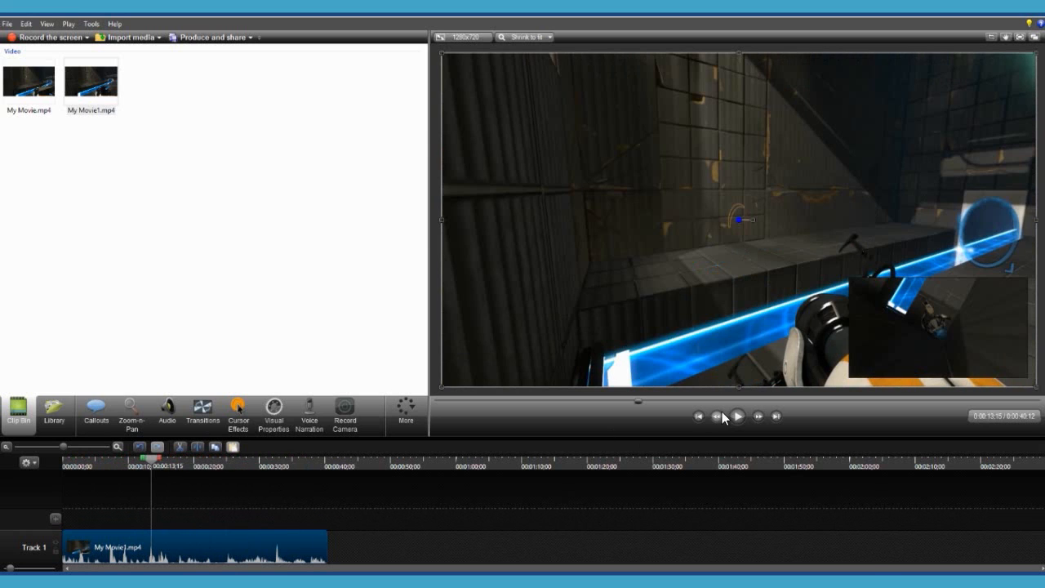
pyautogui.click(719, 415)
pyautogui.click(719, 415)
pyautogui.click(719, 415)
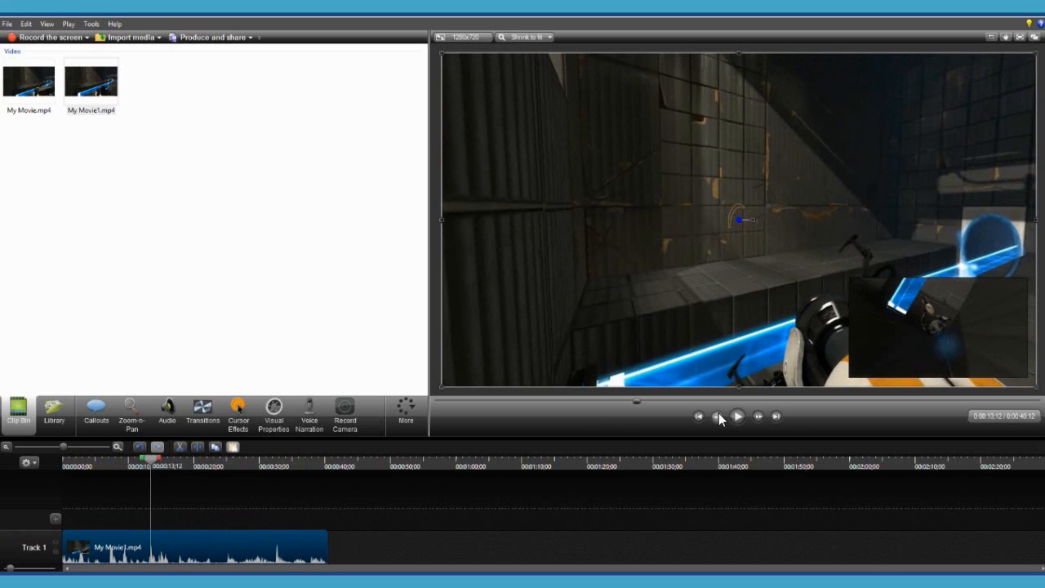
pyautogui.click(719, 414)
pyautogui.click(719, 415)
pyautogui.click(719, 415)
pyautogui.click(718, 415)
pyautogui.click(719, 415)
pyautogui.click(762, 418)
pyautogui.click(762, 417)
pyautogui.click(762, 417)
pyautogui.click(761, 417)
pyautogui.click(762, 418)
pyautogui.click(761, 417)
pyautogui.click(761, 417)
pyautogui.click(762, 418)
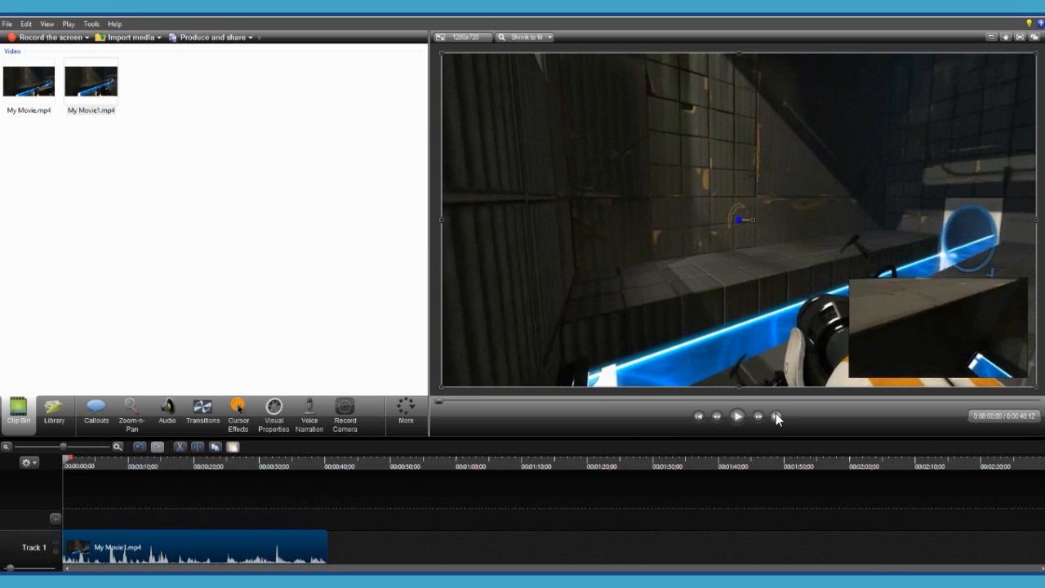
# Jump between the clip's end and start, and scrub the playhead to about 18 seconds.
pyautogui.click(776, 415)
pyautogui.click(699, 416)
pyautogui.click(162, 455)
pyautogui.moveTo(664, 401); pyautogui.dragTo(712, 401)
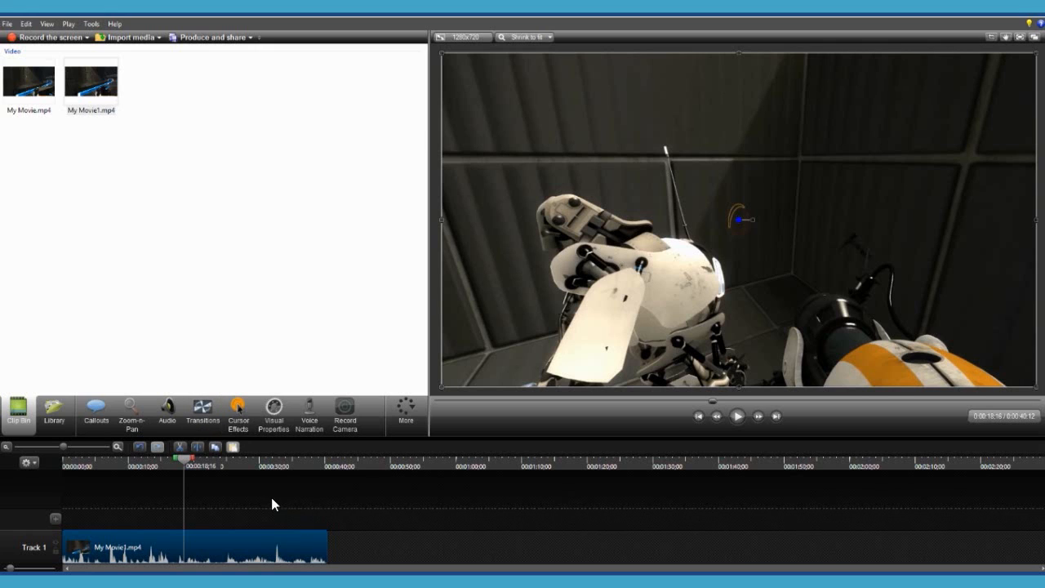
# Add a Fade through black transition to the start of My Movie1.mp4 and preview it from the beginning.
pyautogui.click(202, 411)
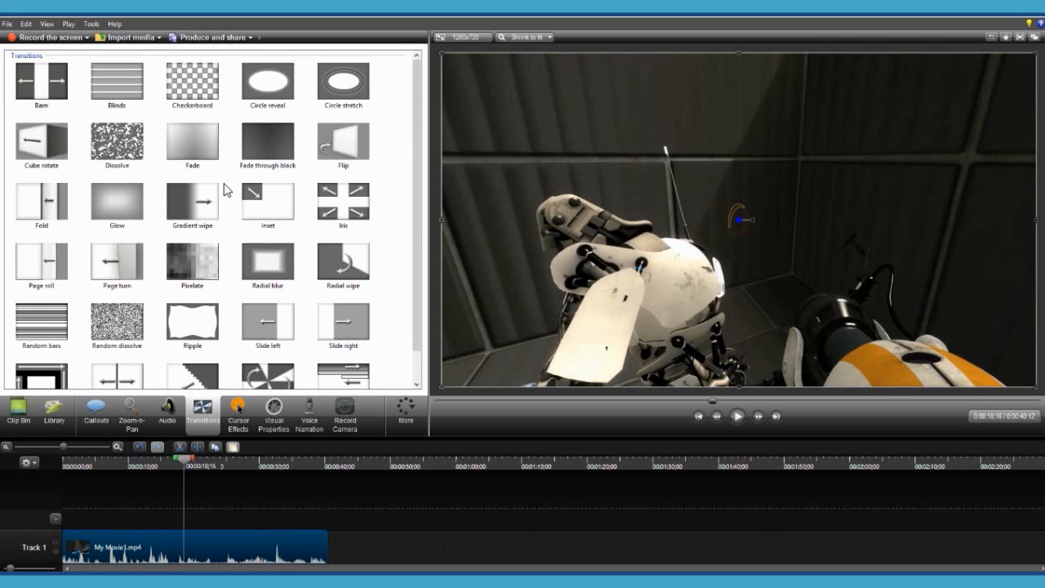
pyautogui.moveTo(416, 159)
pyautogui.mouseDown()
pyautogui.moveTo(413, 247)
pyautogui.moveTo(418, 166)
pyautogui.mouseUp()
pyautogui.moveTo(272, 136); pyautogui.dragTo(76, 545)
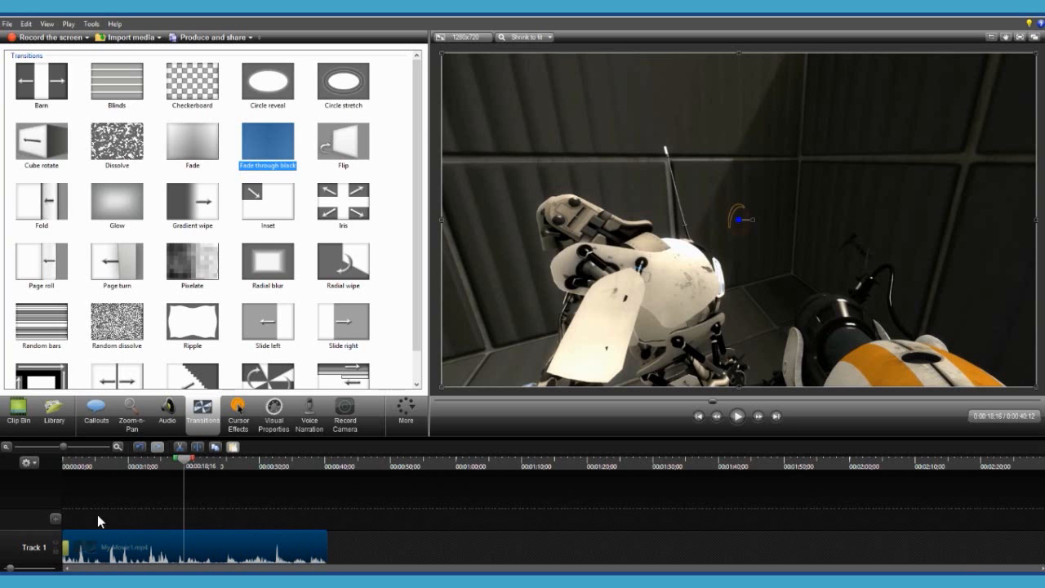
pyautogui.moveTo(94, 464); pyautogui.dragTo(39, 461)
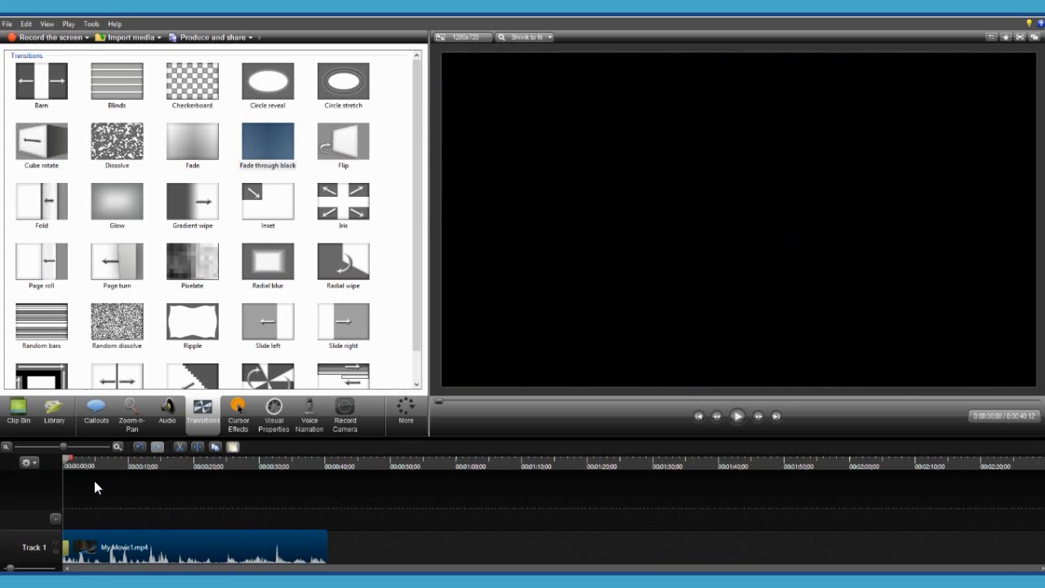
pyautogui.press('space')
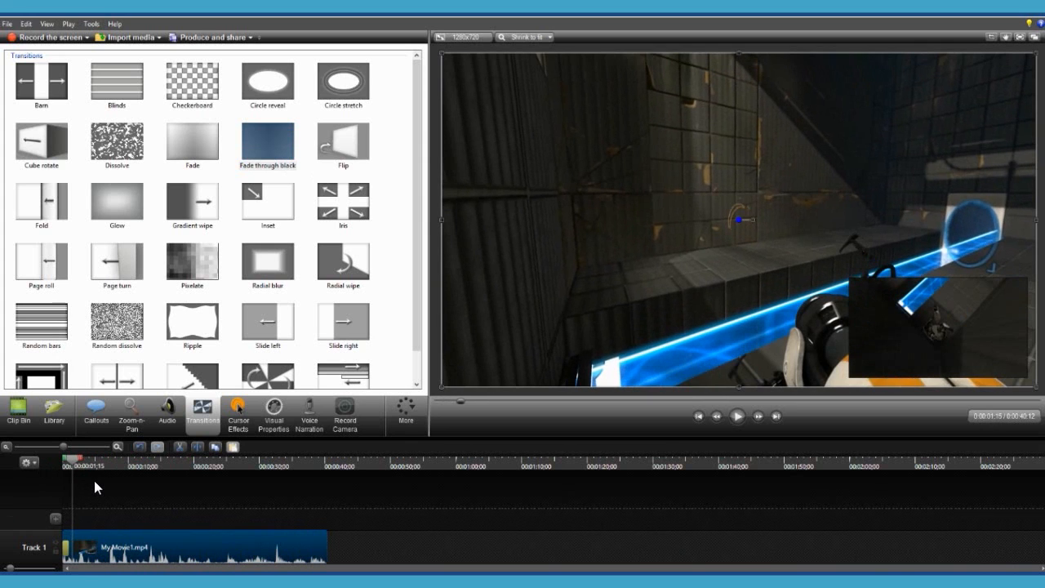
# Lengthen the opening Fade through black to about 7 seconds, preview it, and shorten it back to about 1 second.
pyautogui.click(71, 549)
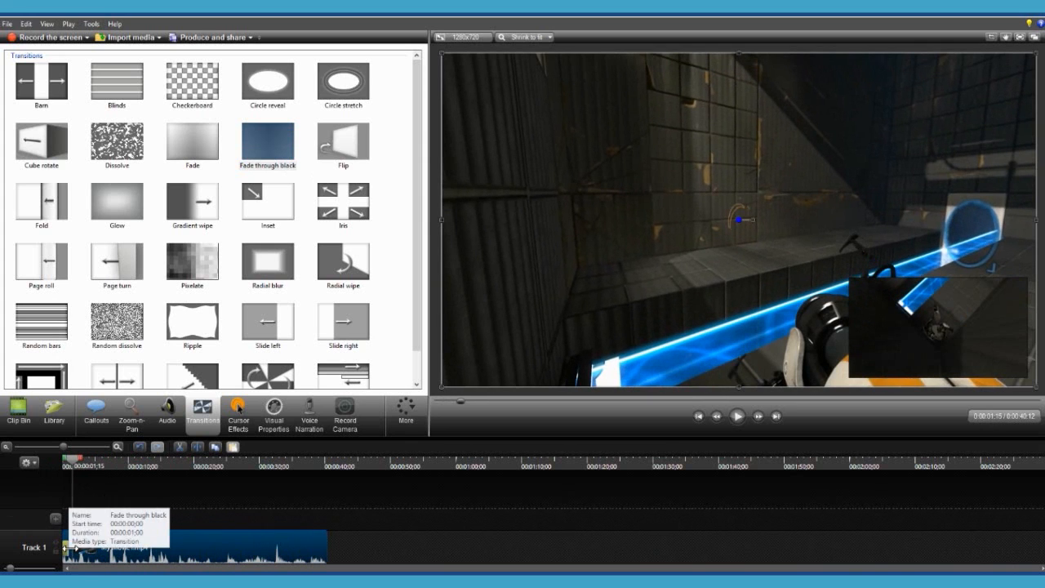
pyautogui.moveTo(72, 549); pyautogui.dragTo(114, 547)
pyautogui.press('space')
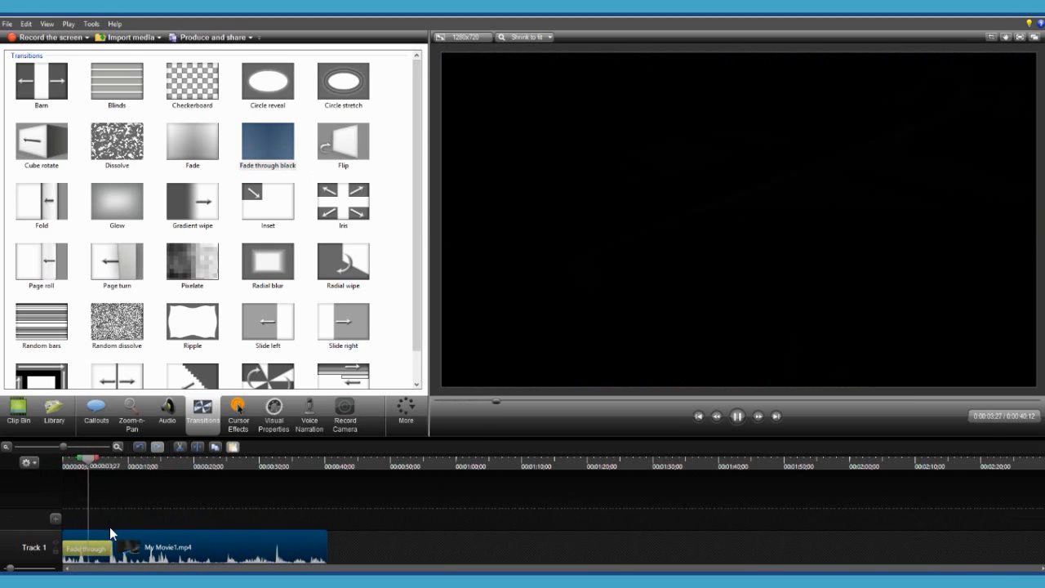
pyautogui.press('space')
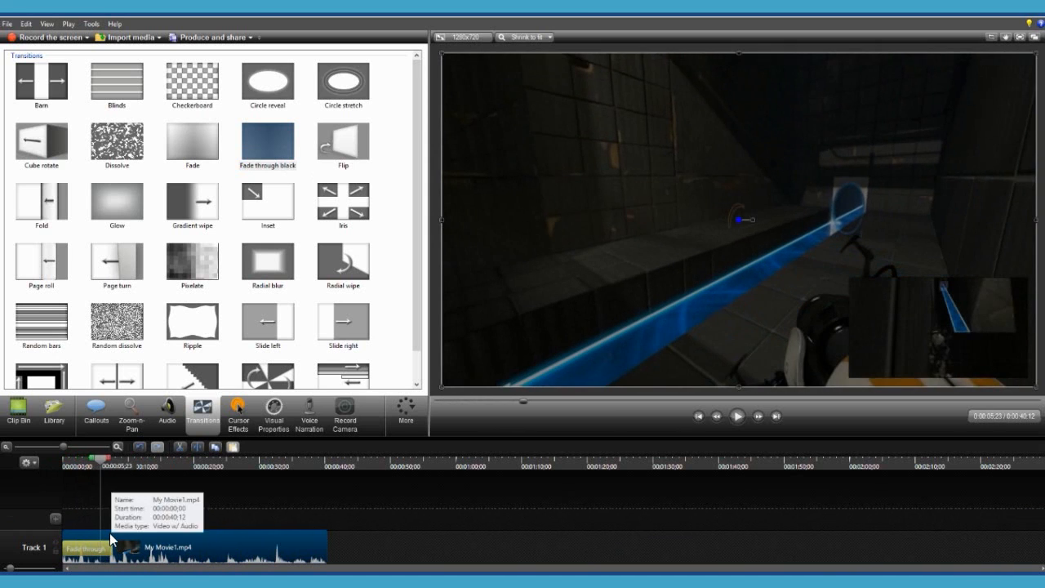
pyautogui.moveTo(110, 534); pyautogui.dragTo(72, 545)
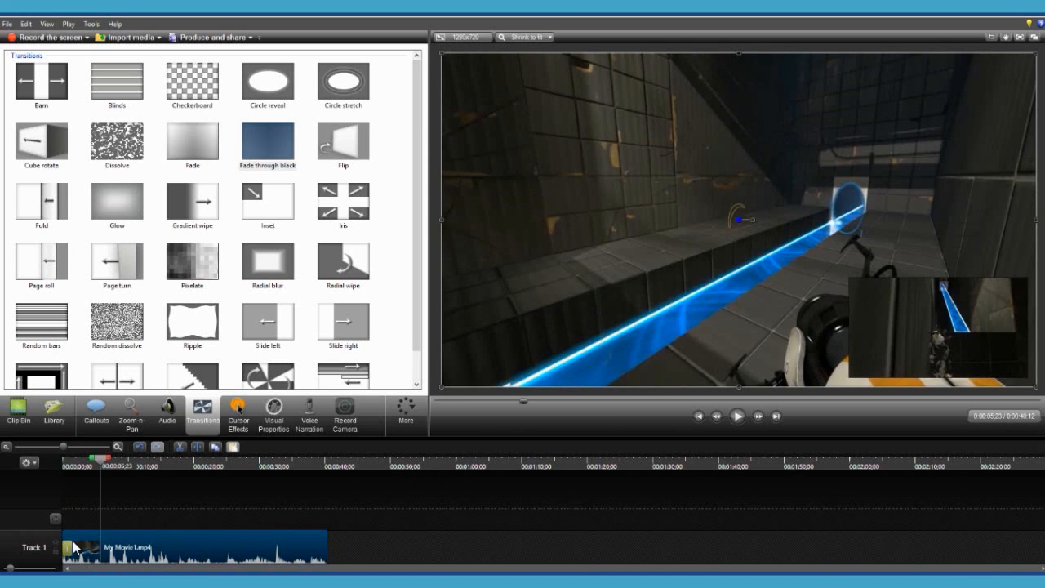
# Try Fade through black at the end of My Movie1.mp4, and place My Movie.mp4 directly after that clip on Track 1.
pyautogui.moveTo(294, 153); pyautogui.dragTo(323, 545)
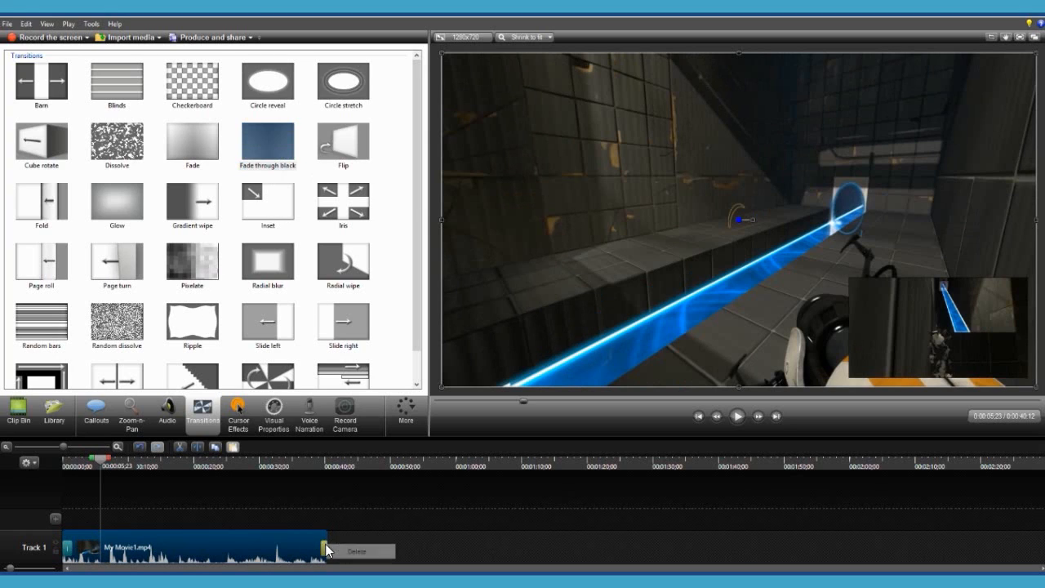
pyautogui.click(18, 411)
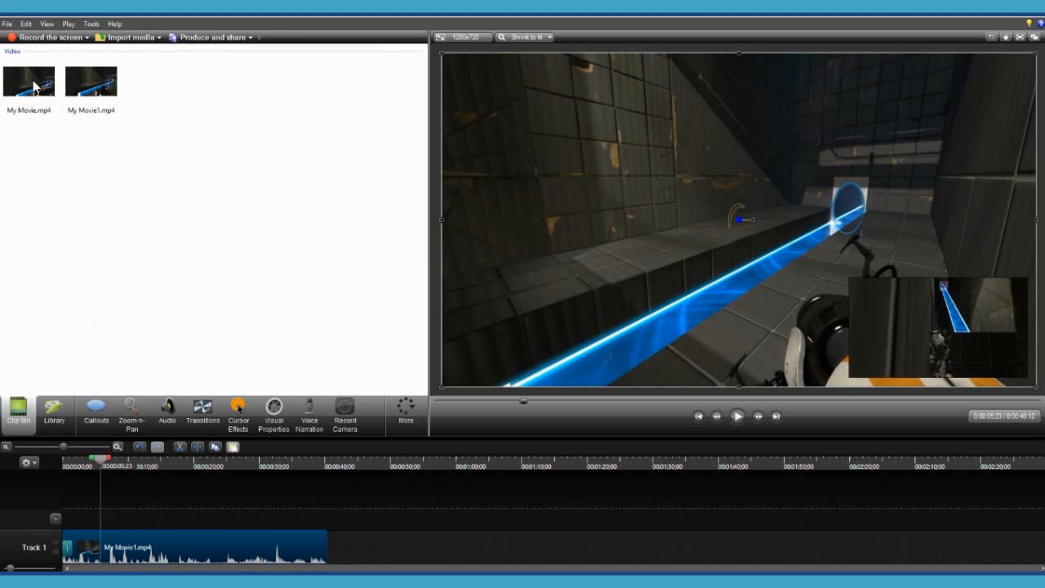
pyautogui.moveTo(29, 81); pyautogui.dragTo(360, 547)
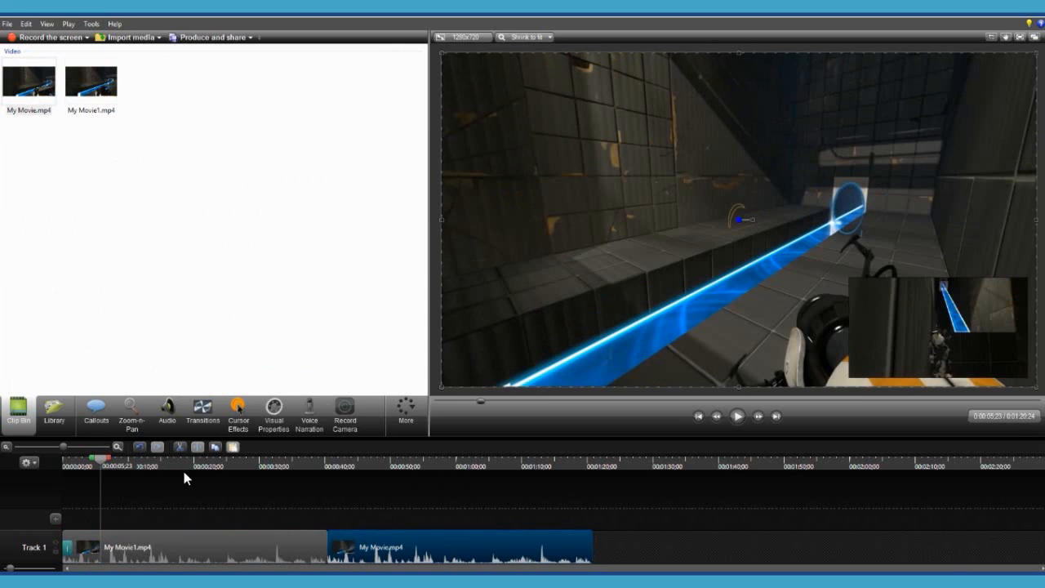
# Add a Fade transition between My Movie1.mp4 and My Movie.mp4, and preview the cut from just before it.
pyautogui.moveTo(286, 462); pyautogui.dragTo(318, 463)
pyautogui.click(203, 411)
pyautogui.moveTo(192, 143); pyautogui.dragTo(329, 553)
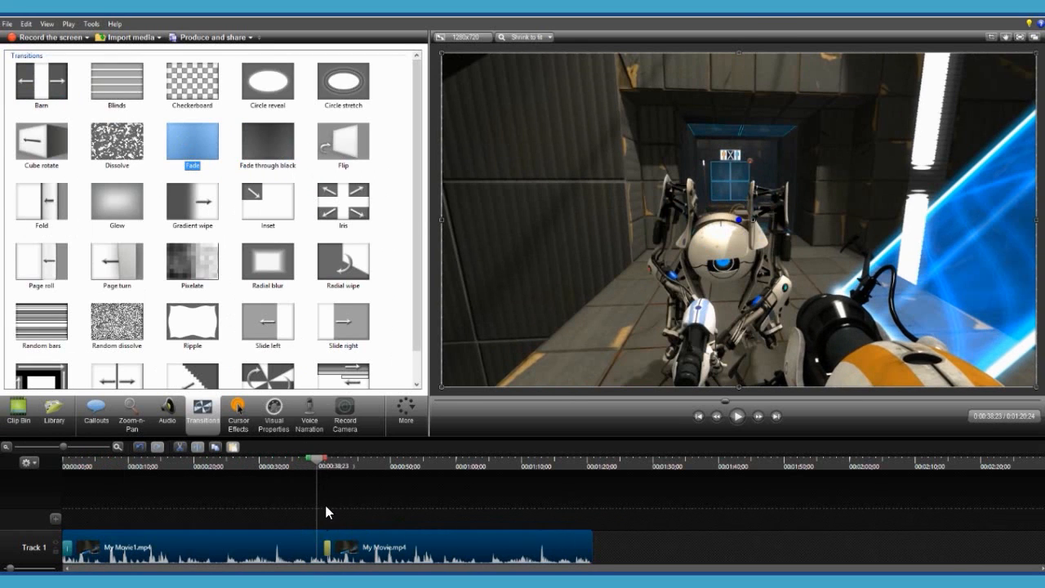
pyautogui.click(339, 503)
pyautogui.press('space')
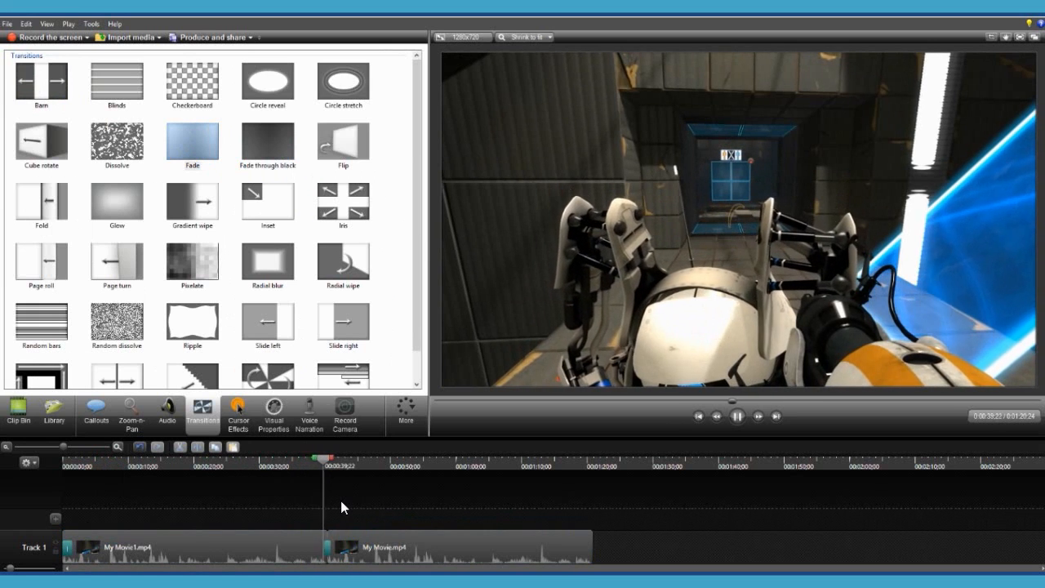
pyautogui.press('space')
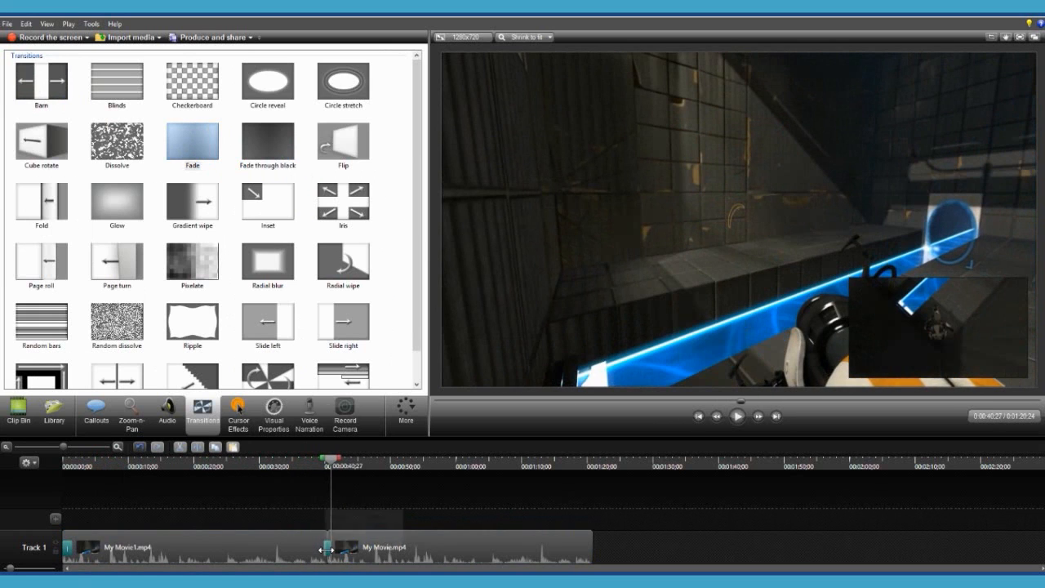
# Turn off the use of trimmed content for the Fade between the clips, replay it, and slightly adjust its length.
pyautogui.rightClick(329, 549)
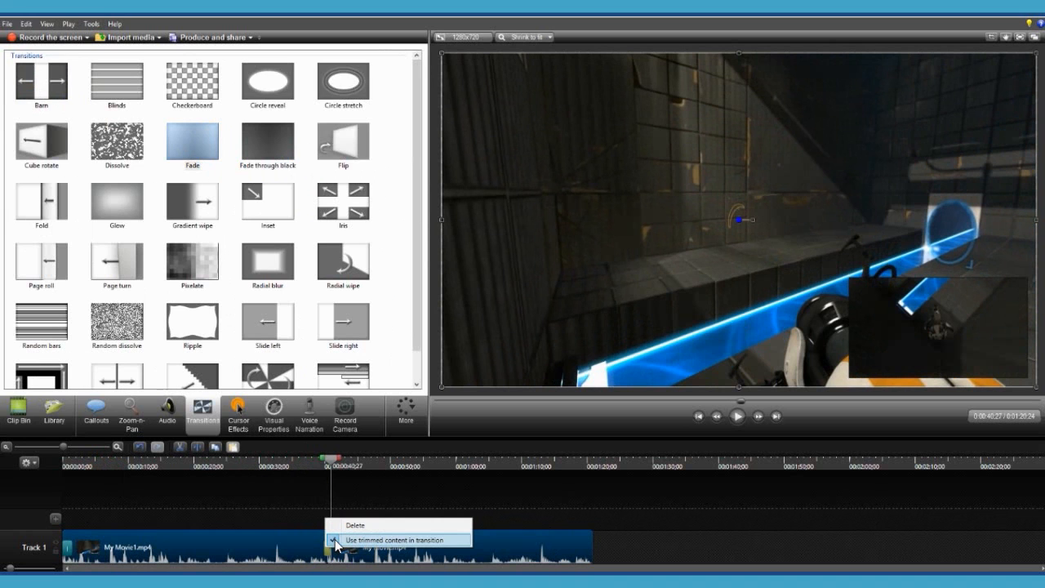
pyautogui.click(336, 540)
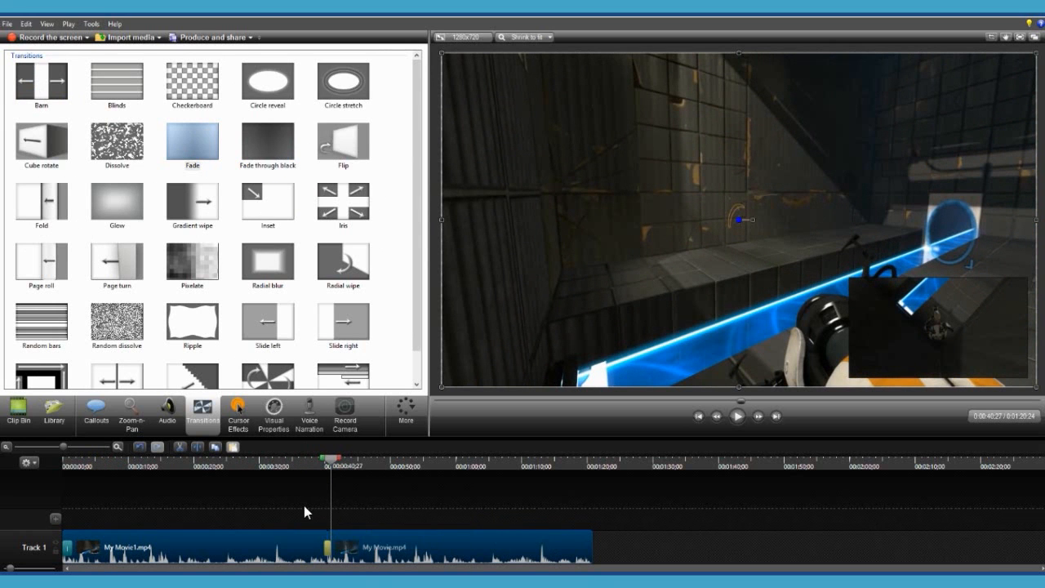
pyautogui.click(321, 466)
pyautogui.press('space')
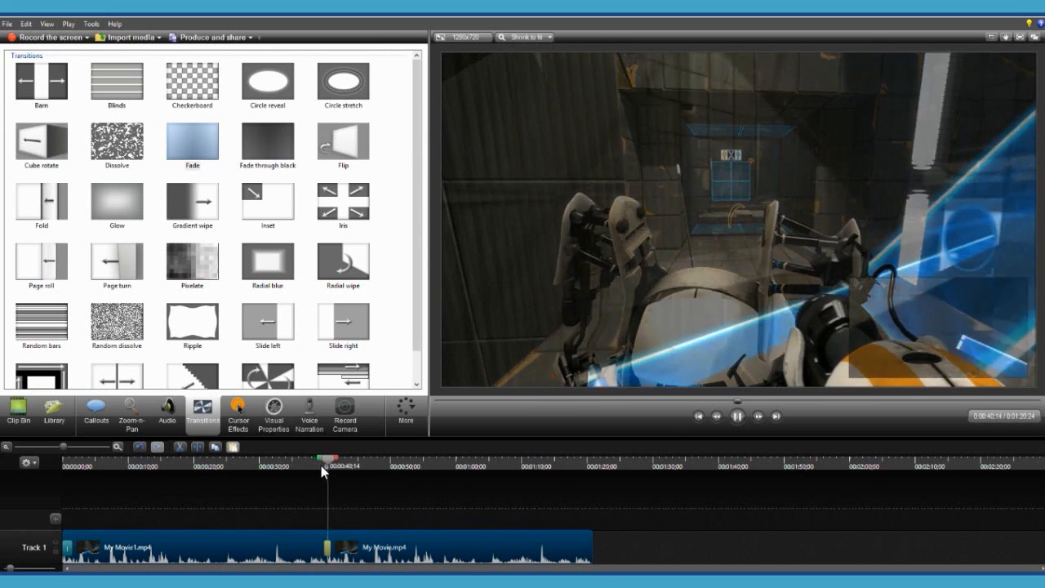
pyautogui.press('space')
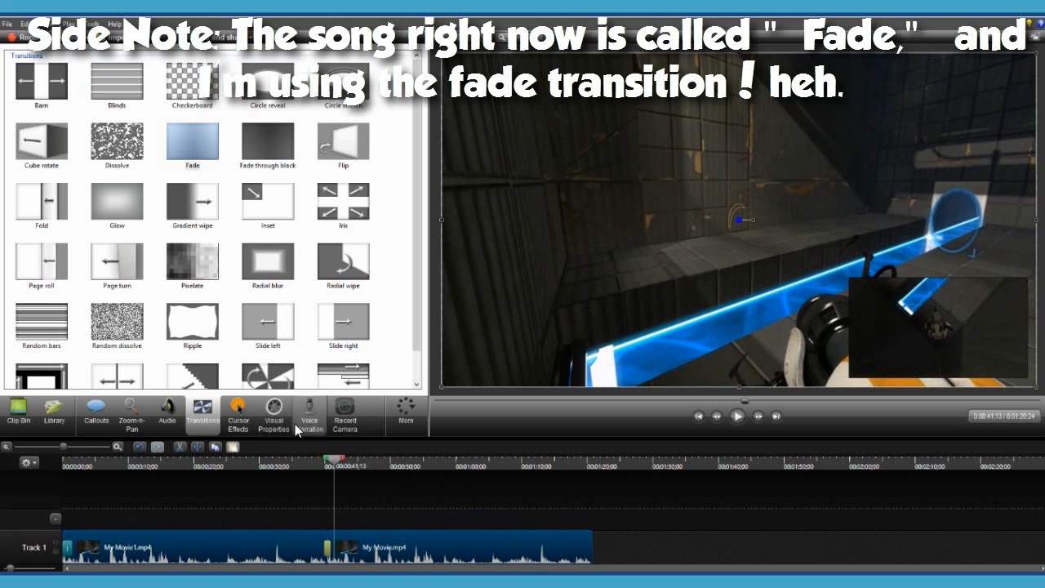
pyautogui.moveTo(324, 540)
pyautogui.mouseDown()
pyautogui.moveTo(285, 540)
pyautogui.moveTo(325, 540)
pyautogui.mouseUp()
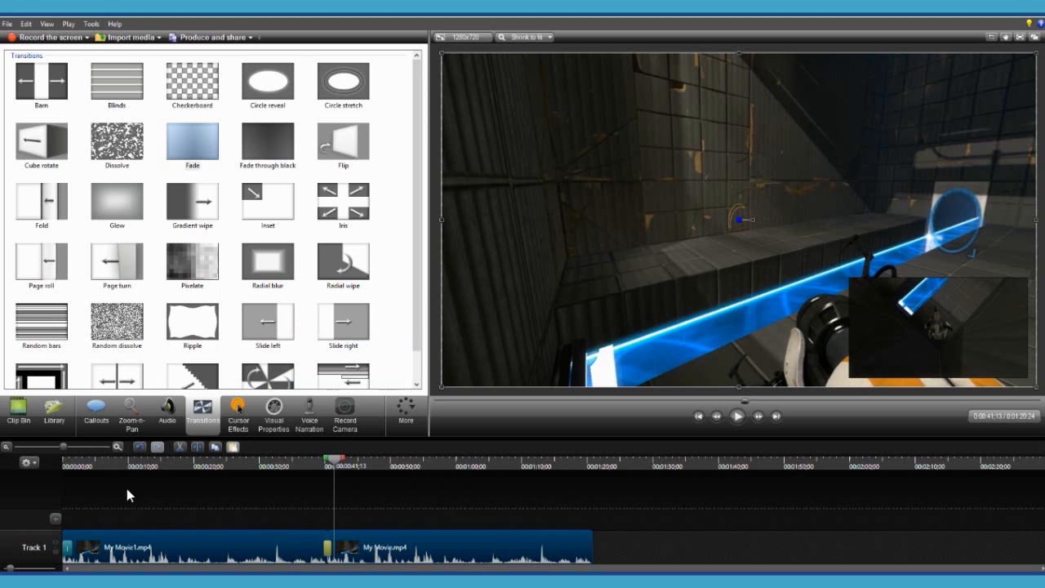
# Raise My Movie.mp4's audio level slightly and apply an audio fade out and fade in to both clips.
pyautogui.click(167, 405)
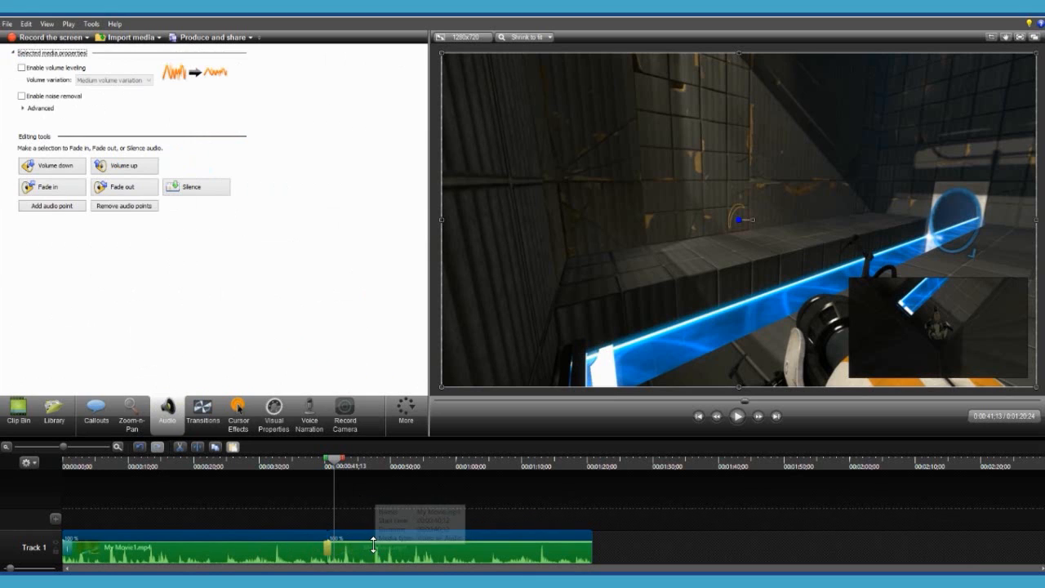
pyautogui.moveTo(377, 542)
pyautogui.mouseDown()
pyautogui.moveTo(374, 529)
pyautogui.moveTo(381, 552)
pyautogui.moveTo(389, 531)
pyautogui.moveTo(383, 552)
pyautogui.moveTo(372, 539)
pyautogui.mouseUp()
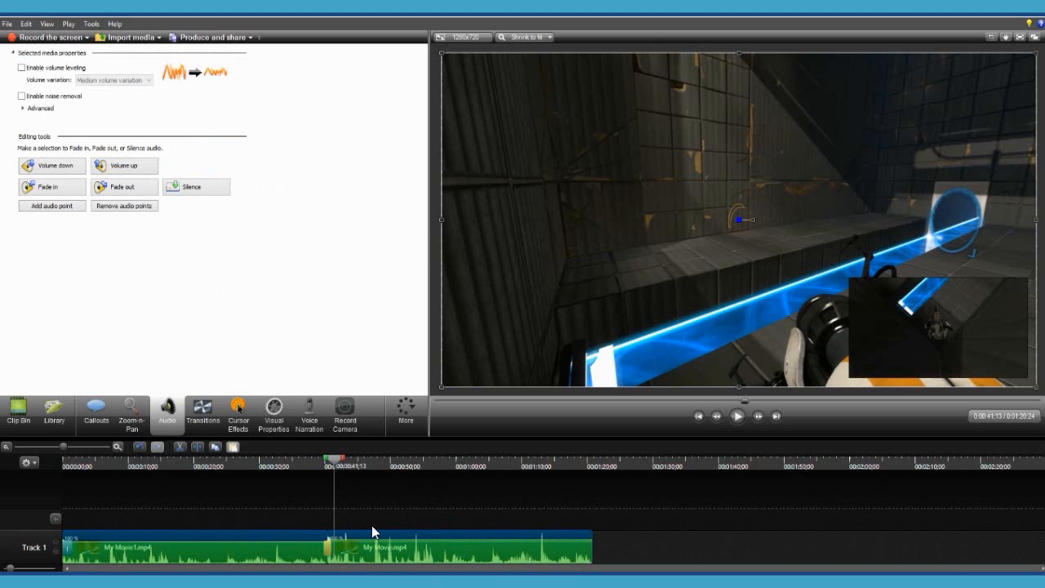
pyautogui.click(138, 195)
pyautogui.click(66, 190)
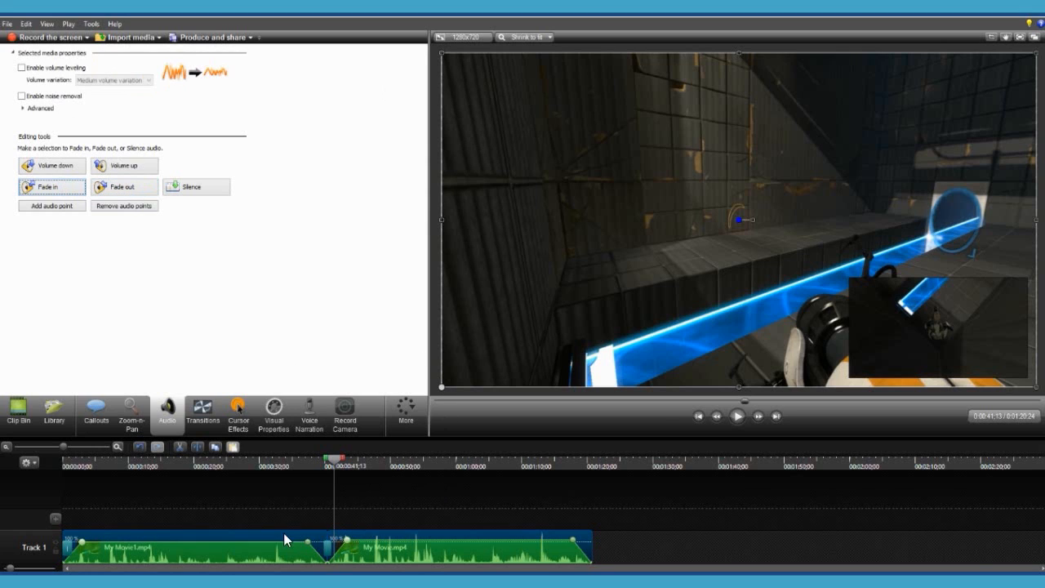
# Try a lowered audio point on My Movie.mp4 at about 48 seconds, and delete that point.
pyautogui.click(374, 542)
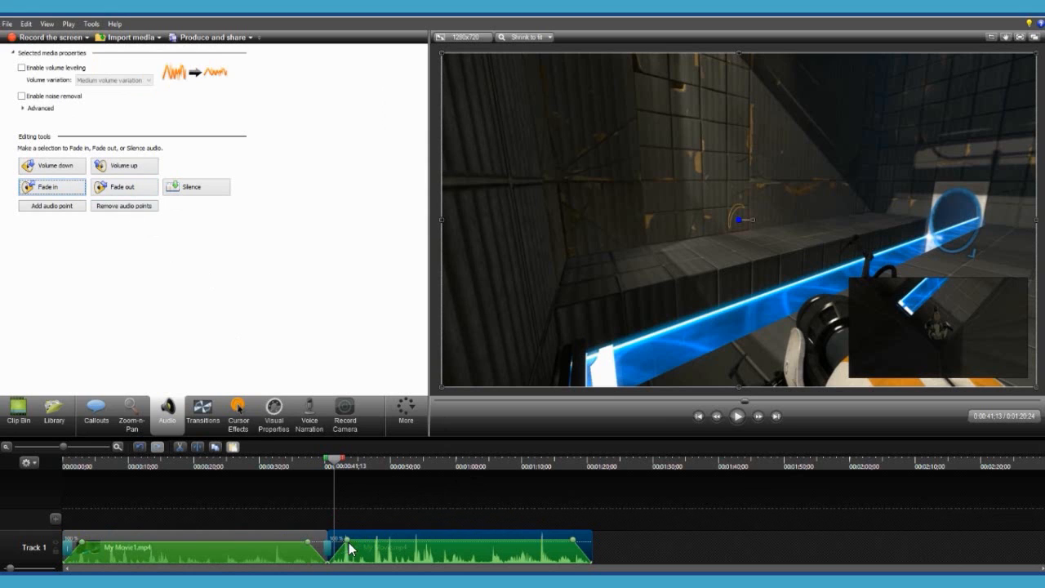
pyautogui.moveTo(347, 539); pyautogui.dragTo(384, 551)
pyautogui.click(380, 464)
pyautogui.click(63, 205)
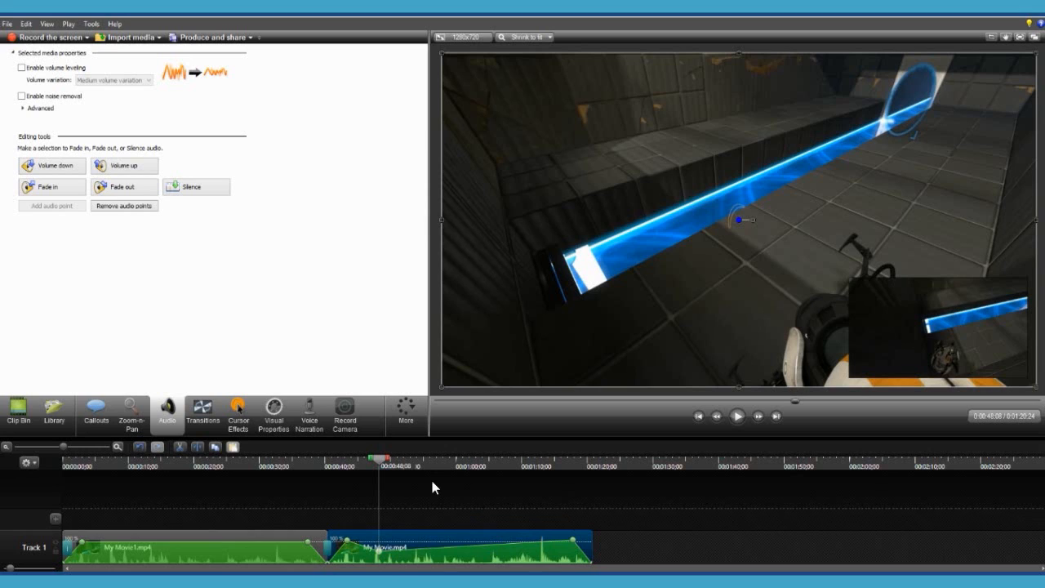
pyautogui.press('Delete')
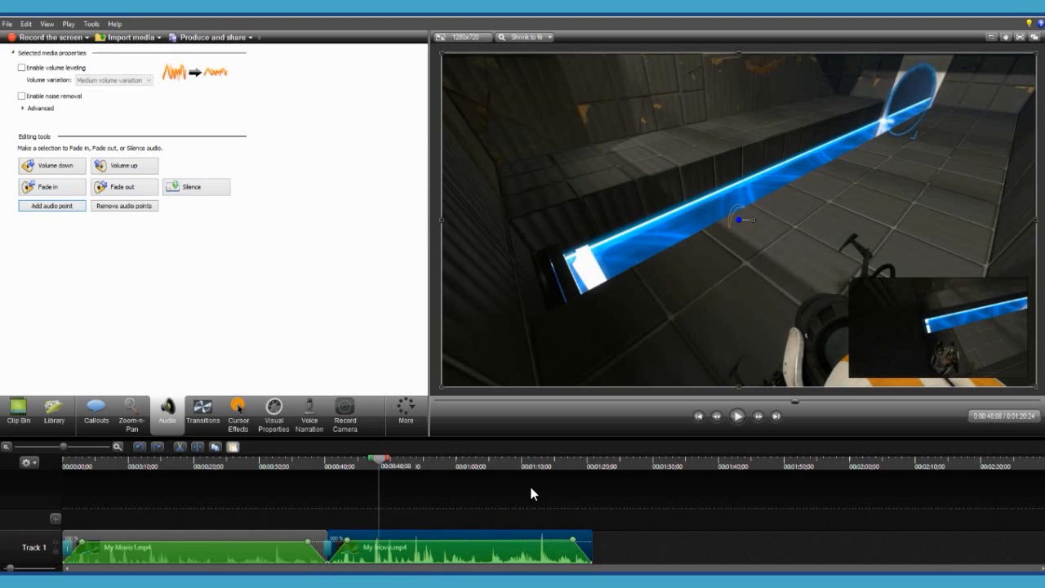
# Try silencing My Movie.mp4's audio, and reduce the clip's volume by one increment.
pyautogui.click(199, 190)
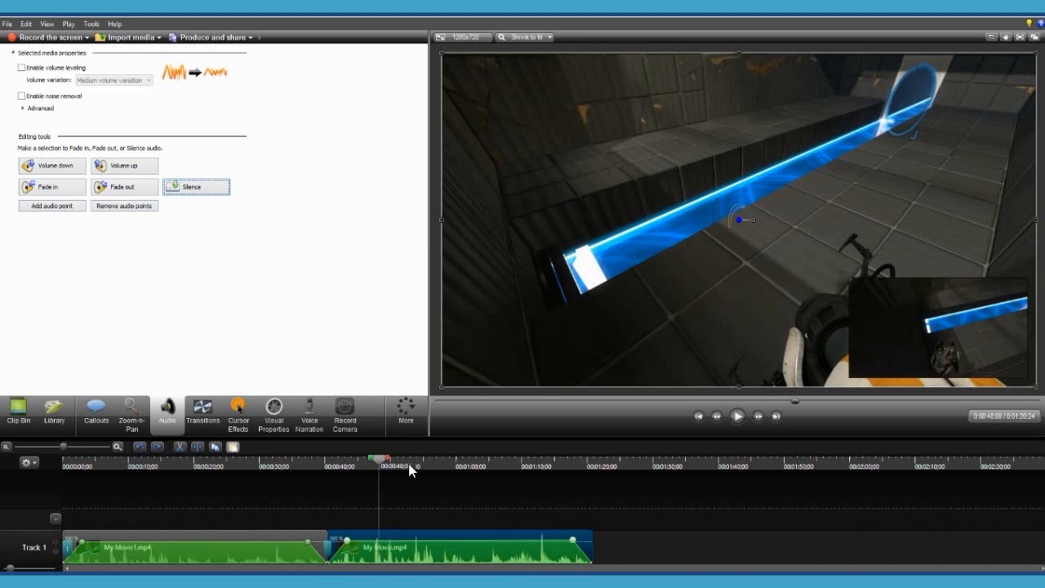
pyautogui.click(74, 174)
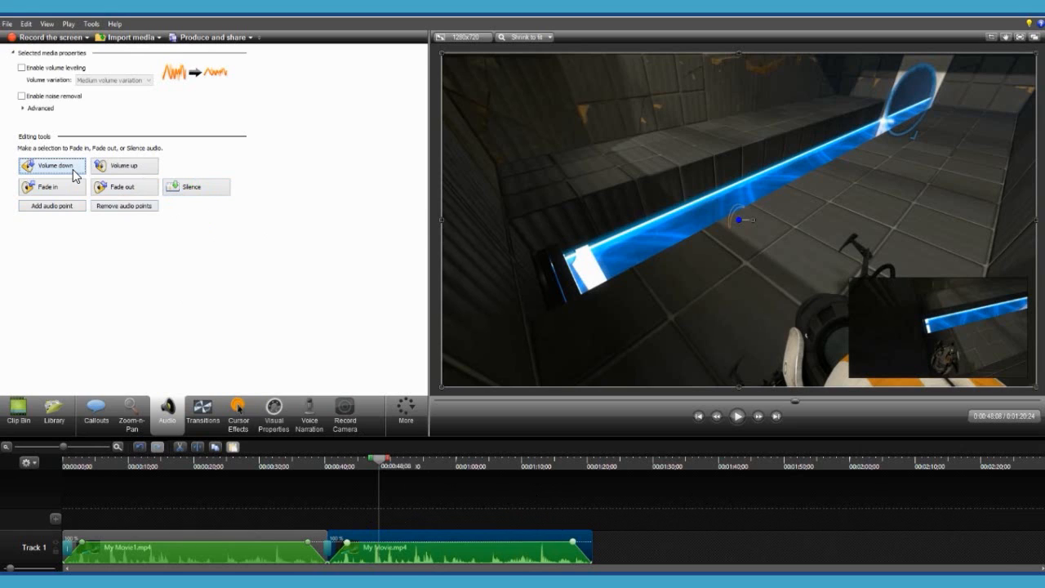
# Raise My Movie.mp4's volume by one increment, and enable volume leveling with high volume variation.
pyautogui.click(102, 166)
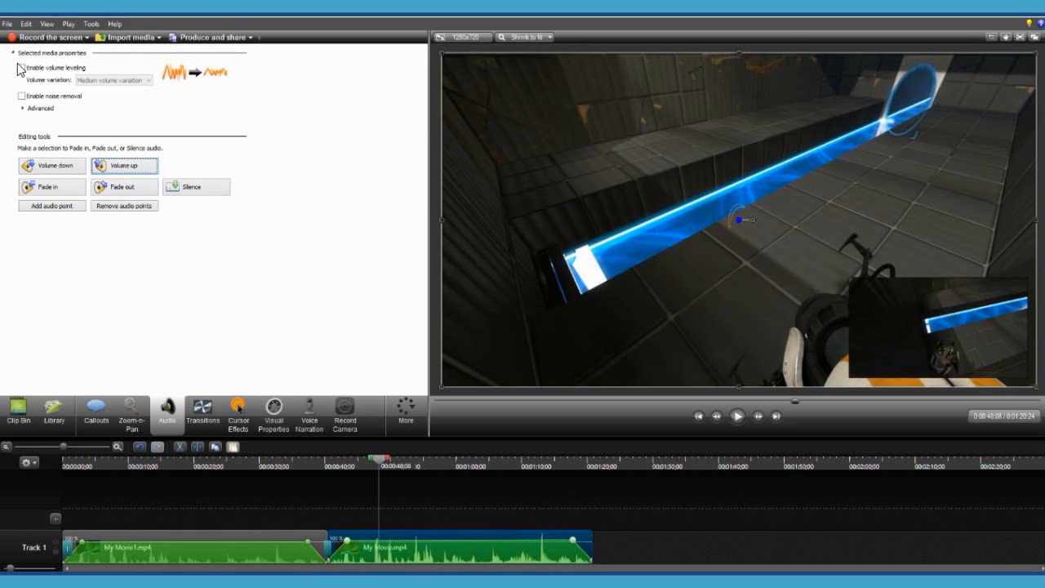
pyautogui.click(21, 70)
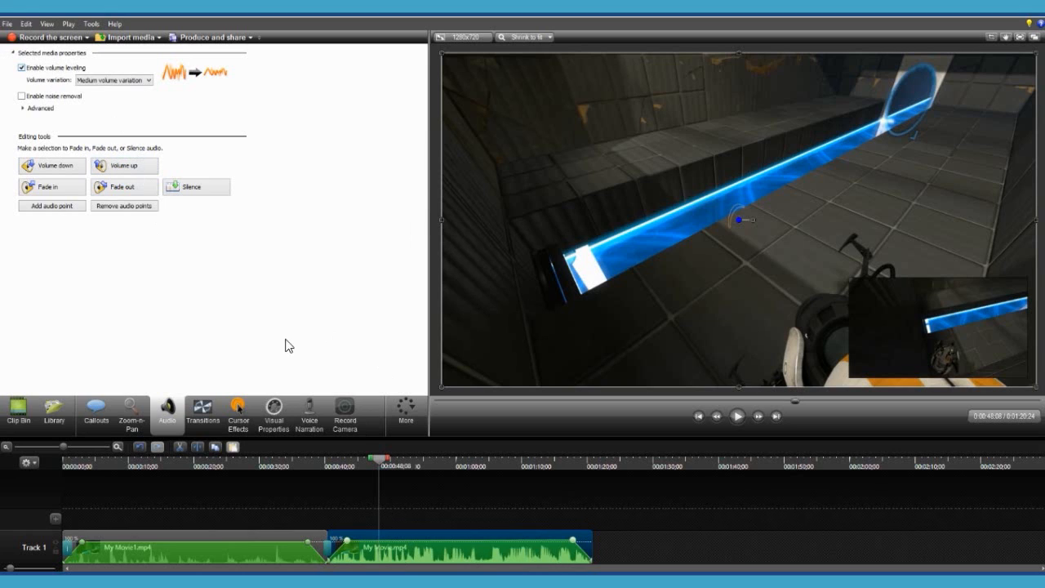
pyautogui.click(114, 80)
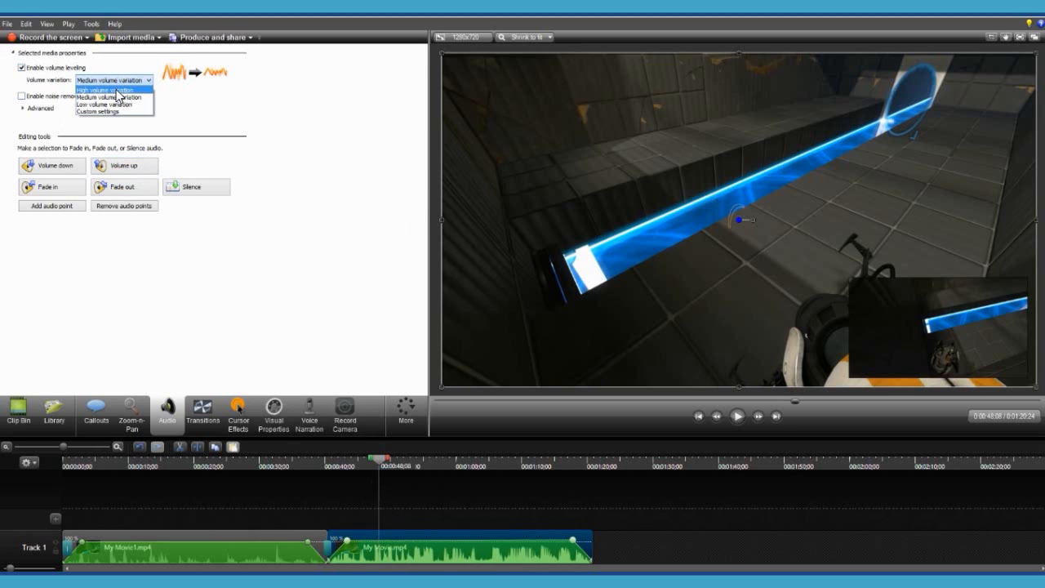
pyautogui.click(116, 95)
# Try the low, high, medium and custom volume variations on My Movie.mp4, and turn volume leveling off.
pyautogui.click(139, 82)
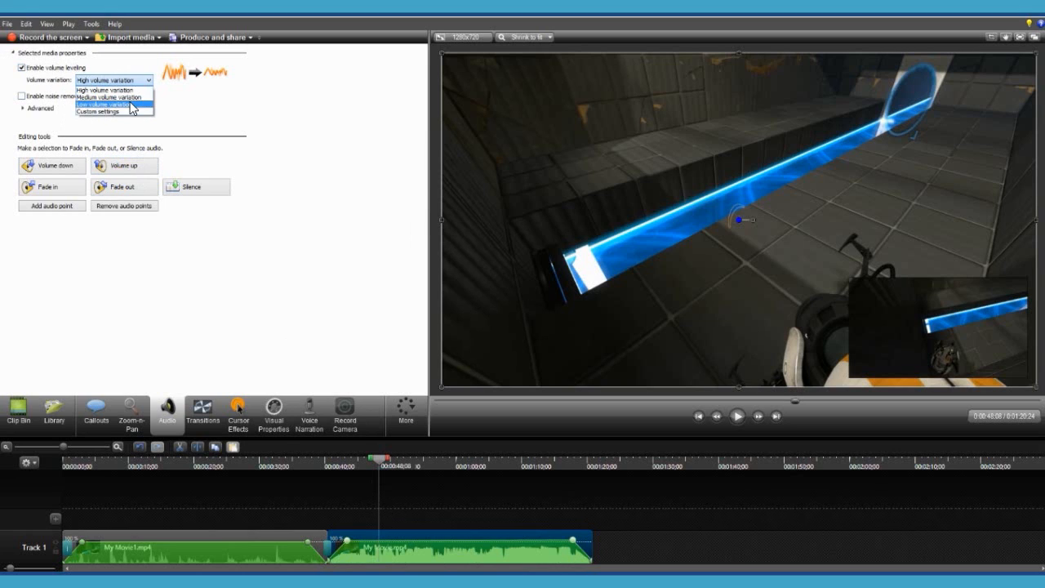
pyautogui.click(138, 103)
pyautogui.click(140, 85)
pyautogui.click(137, 90)
pyautogui.click(137, 83)
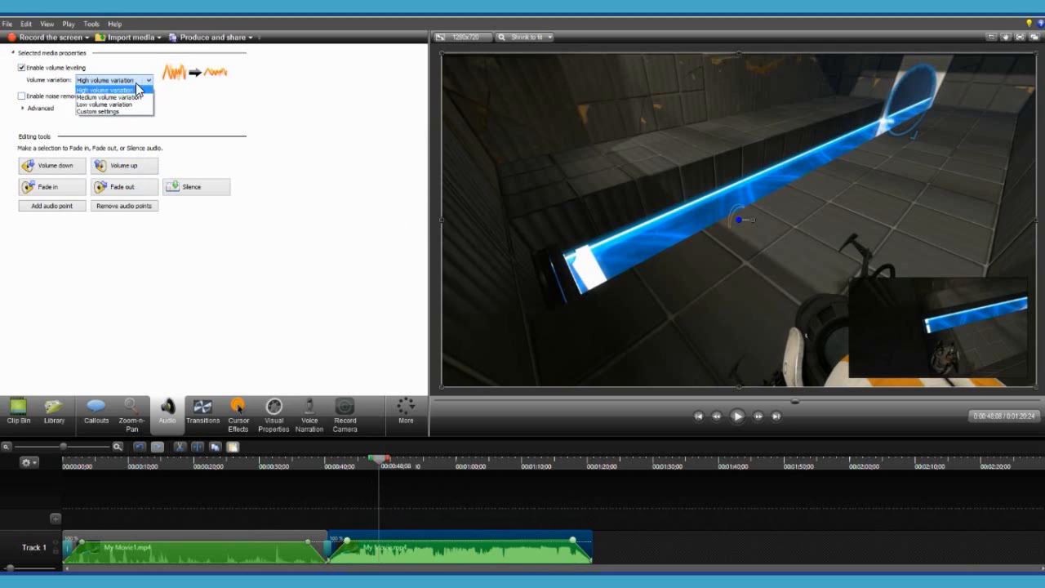
pyautogui.click(134, 97)
pyautogui.click(131, 82)
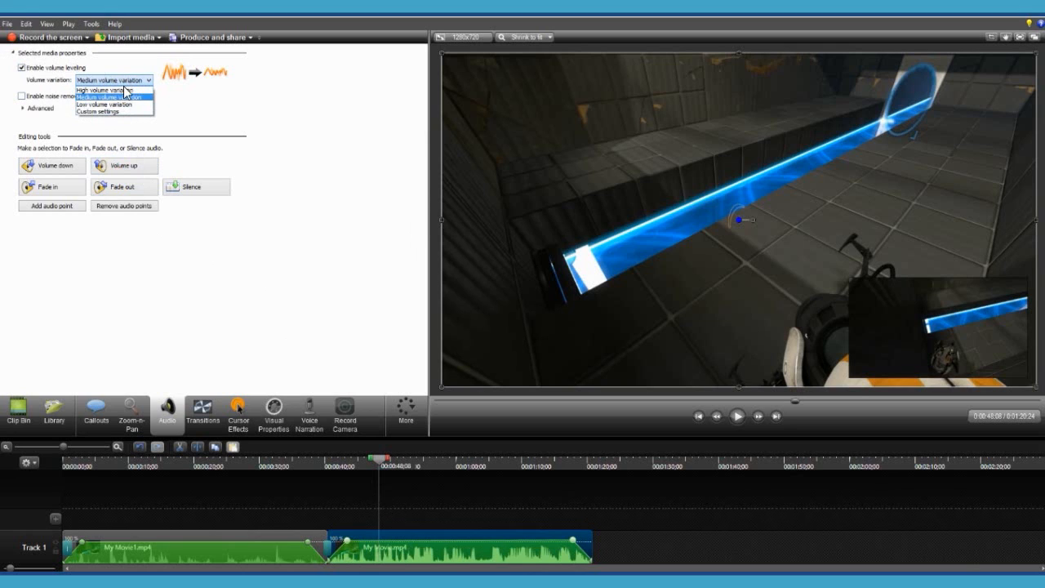
pyautogui.click(122, 104)
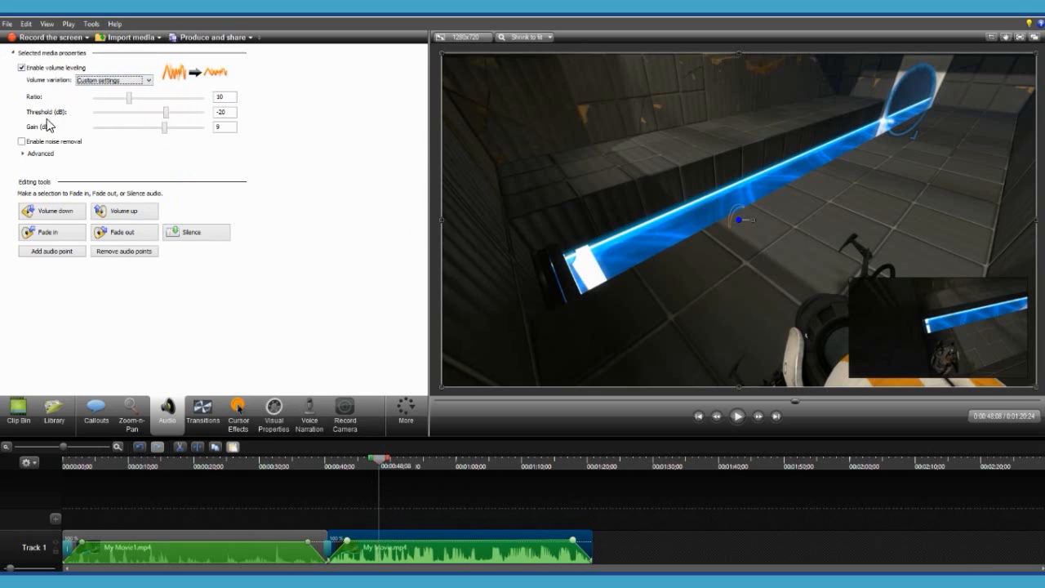
pyautogui.click(22, 69)
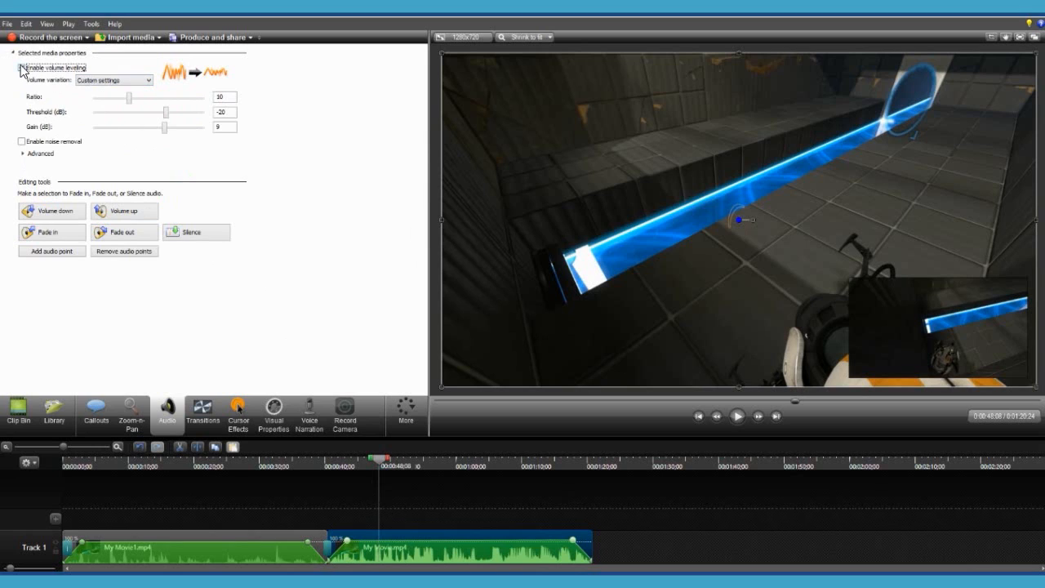
# Enable noise removal on My Movie.mp4 and run automatic noise training on it.
pyautogui.click(22, 142)
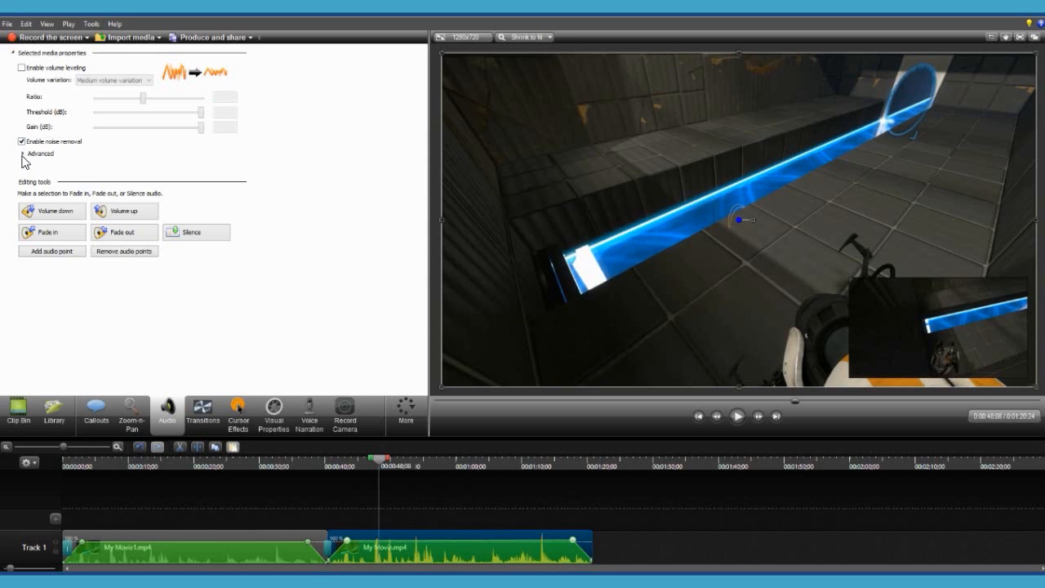
pyautogui.click(24, 154)
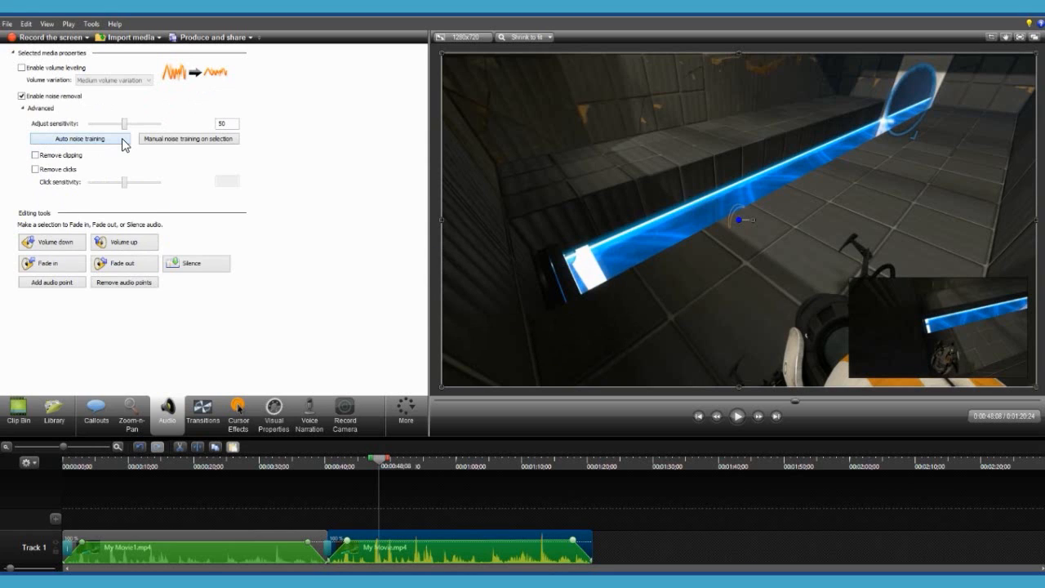
pyautogui.click(79, 139)
pyautogui.click(465, 510)
pyautogui.click(447, 545)
# Set the noise removal sensitivity to 100 and play a short stretch of My Movie.mp4.
pyautogui.click(125, 125)
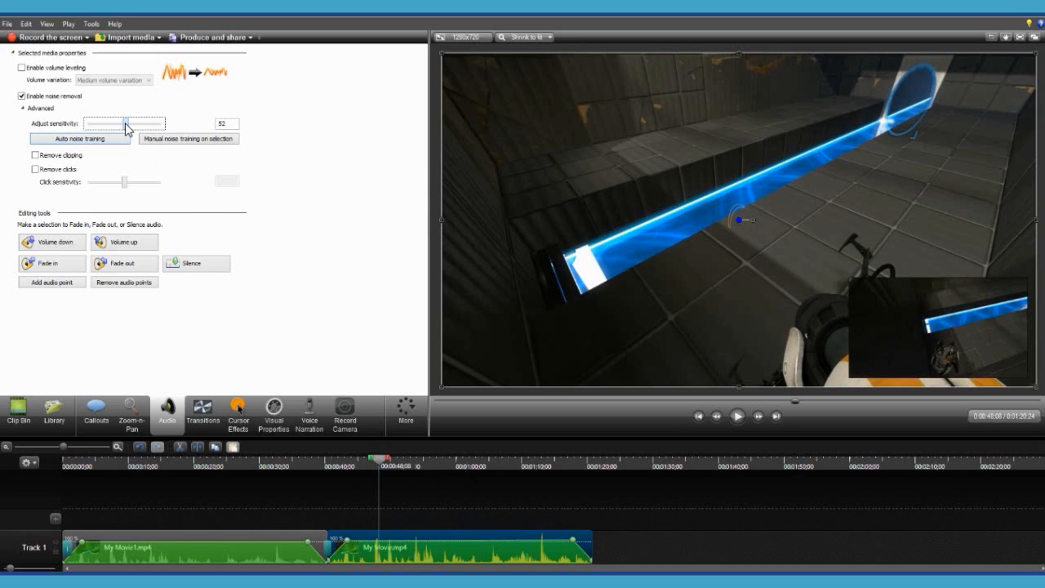
pyautogui.moveTo(126, 124); pyautogui.dragTo(174, 123)
pyautogui.click(436, 493)
pyautogui.press('space')
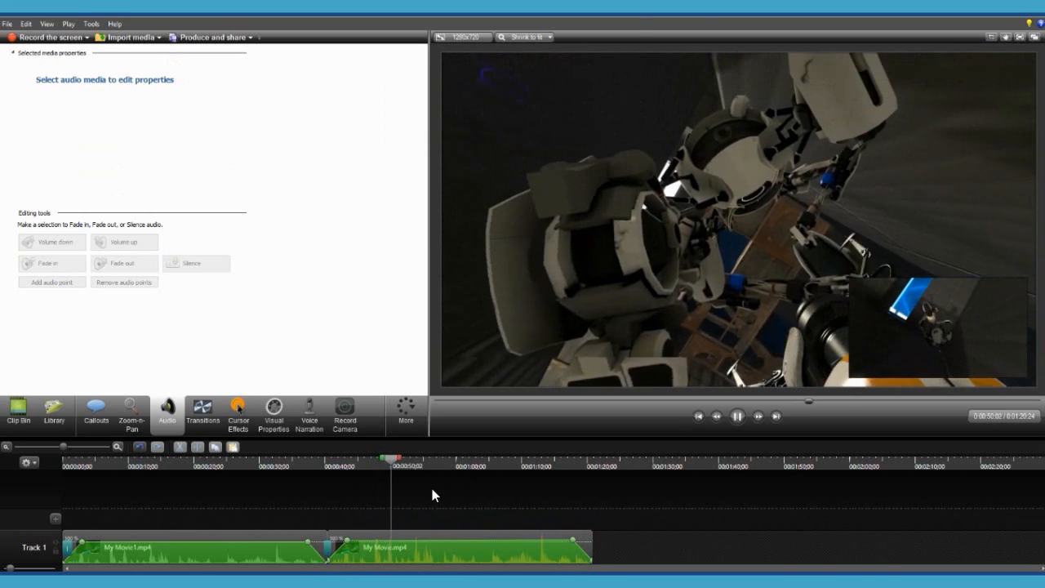
pyautogui.press('space')
# Try clipping removal and click removal at sensitivity 22 on My Movie.mp4, and turn both off.
pyautogui.click(402, 561)
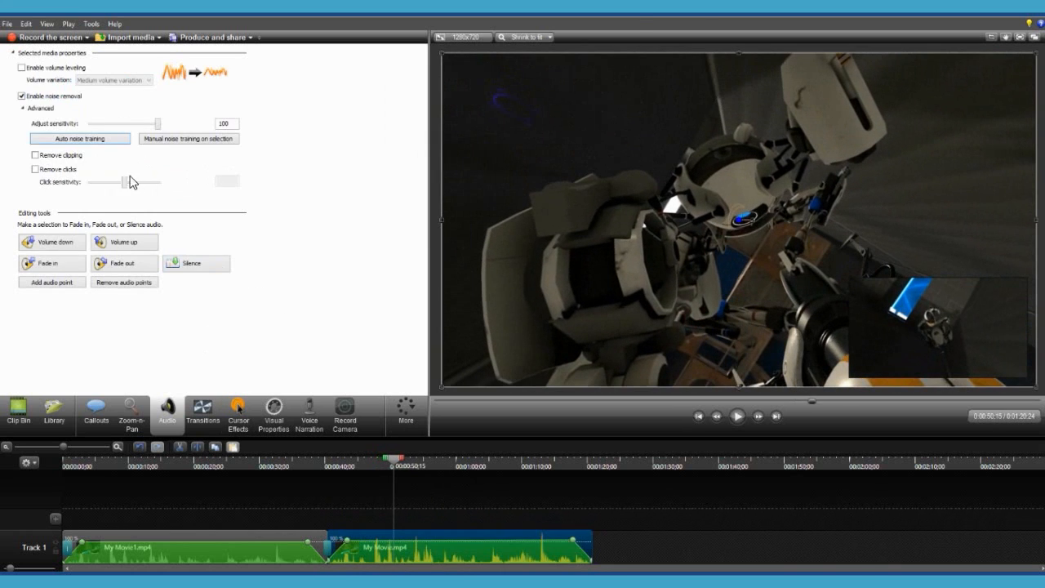
pyautogui.click(35, 169)
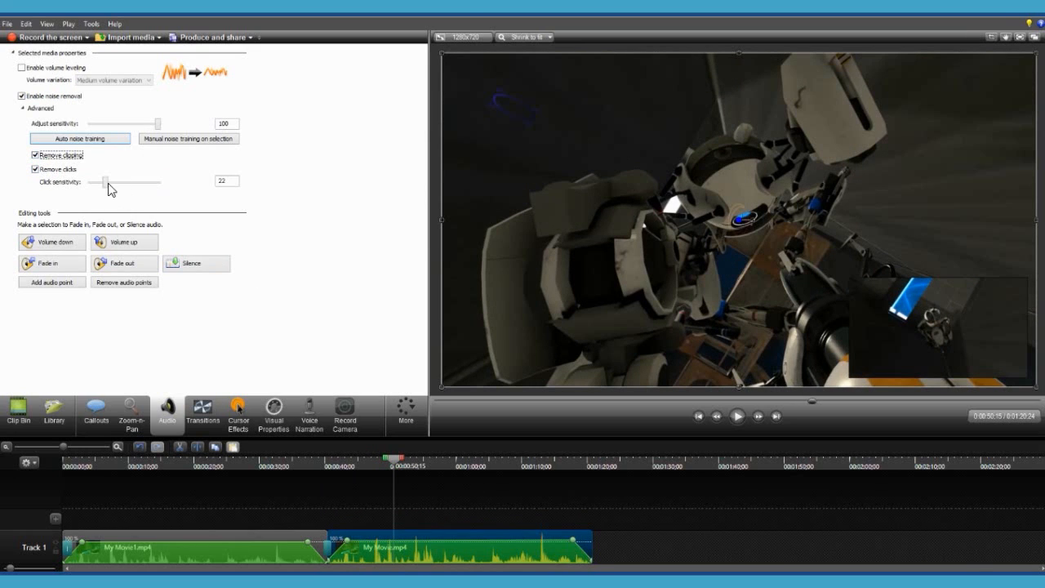
pyautogui.click(65, 169)
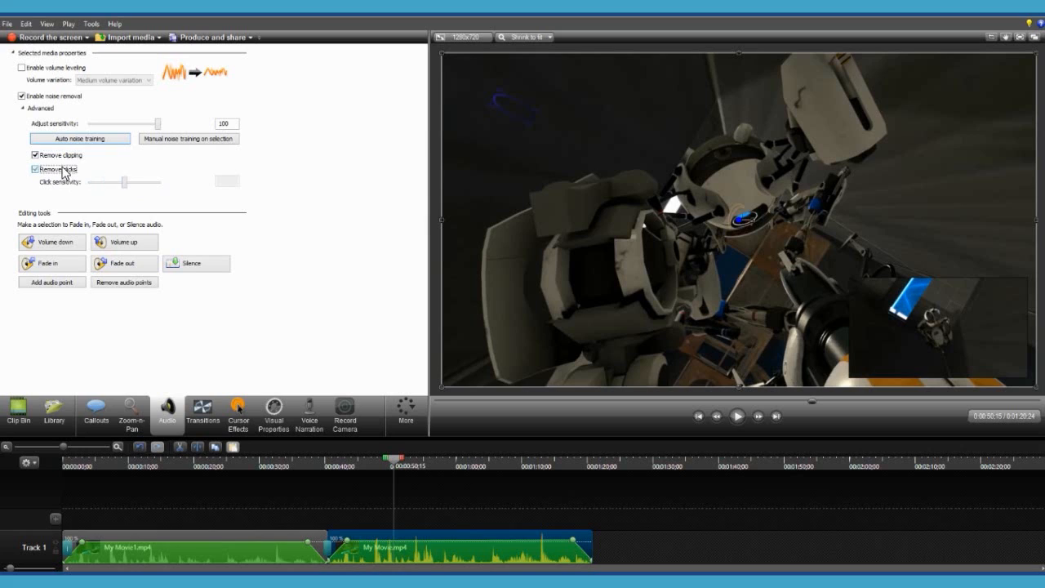
pyautogui.click(52, 156)
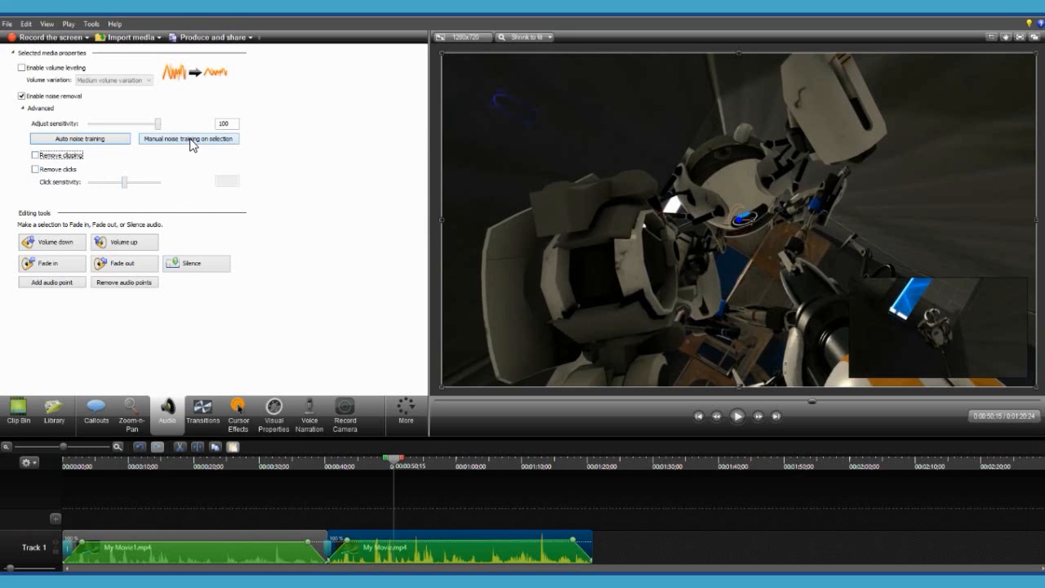
# Look over My Movie.mp4's Zoom-n-Pan settings, and display its Visual Properties in a widened editing area.
pyautogui.click(139, 422)
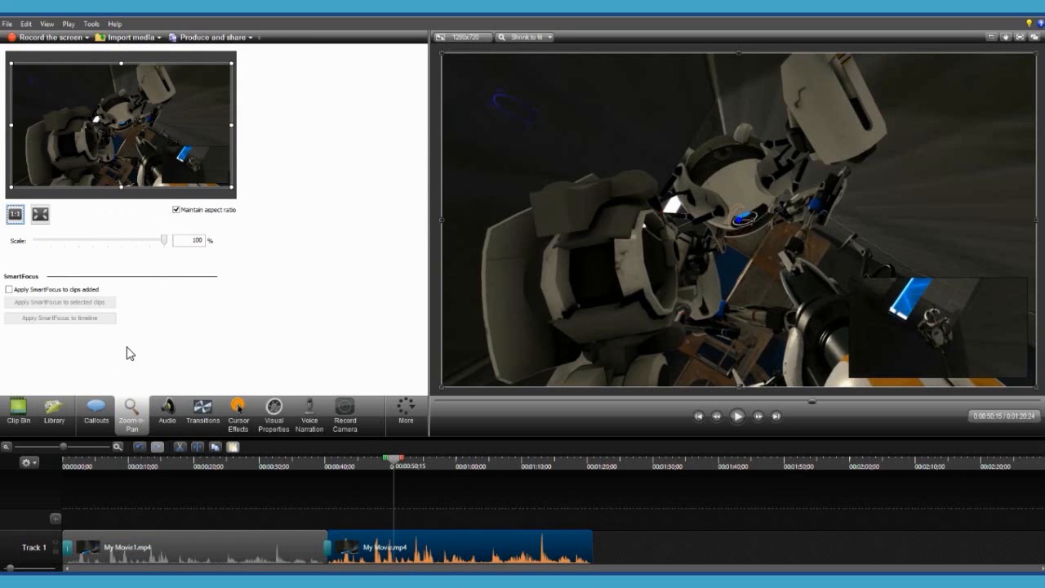
pyautogui.click(274, 417)
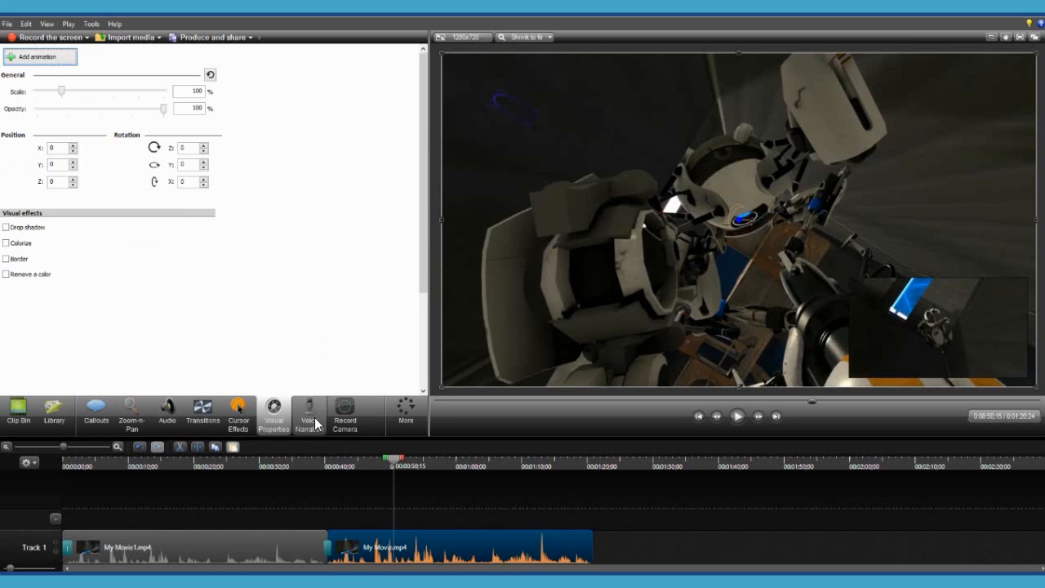
pyautogui.moveTo(430, 372); pyautogui.dragTo(494, 354)
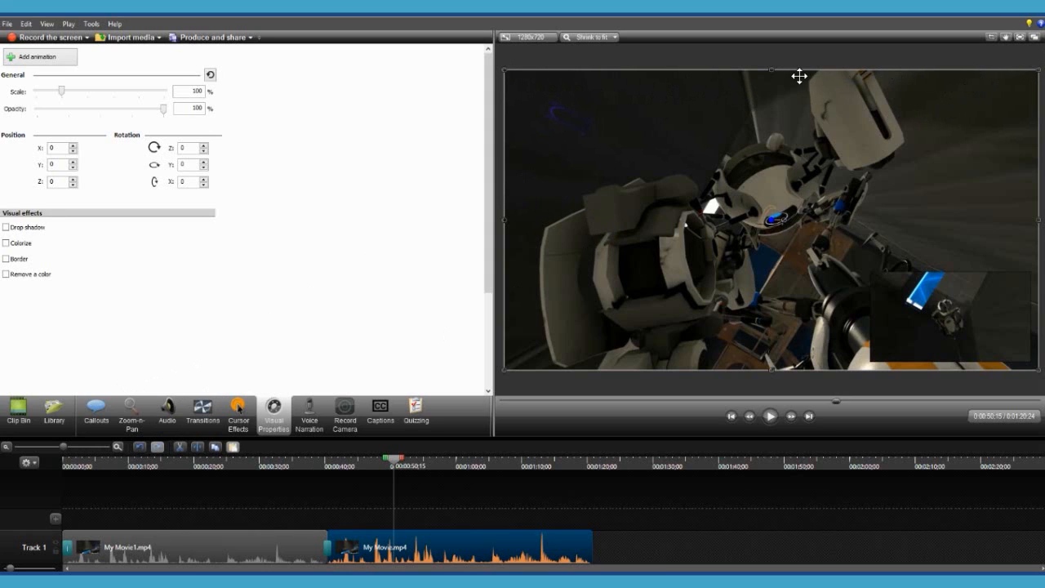
pyautogui.click(478, 516)
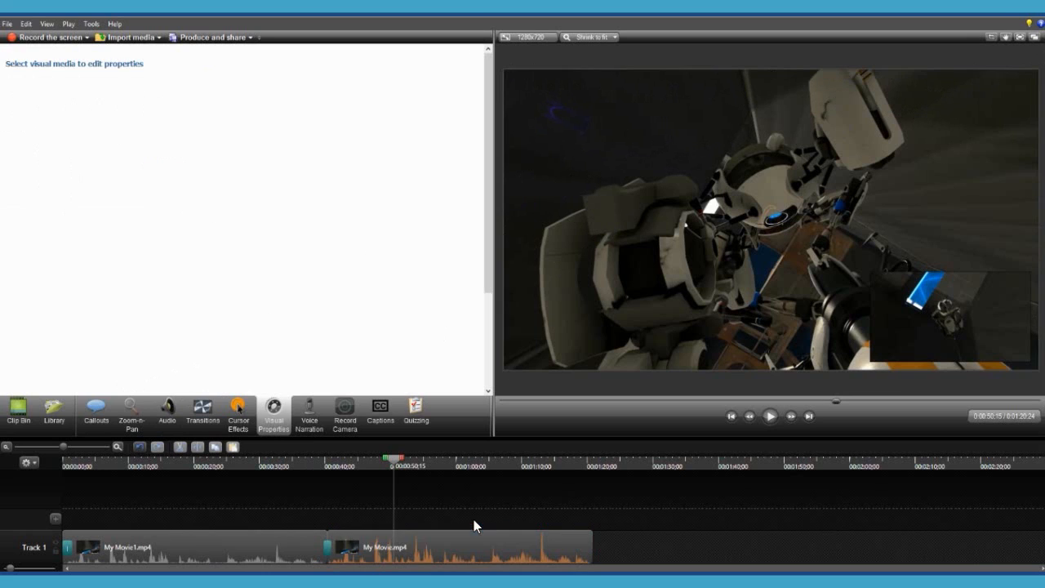
pyautogui.click(489, 539)
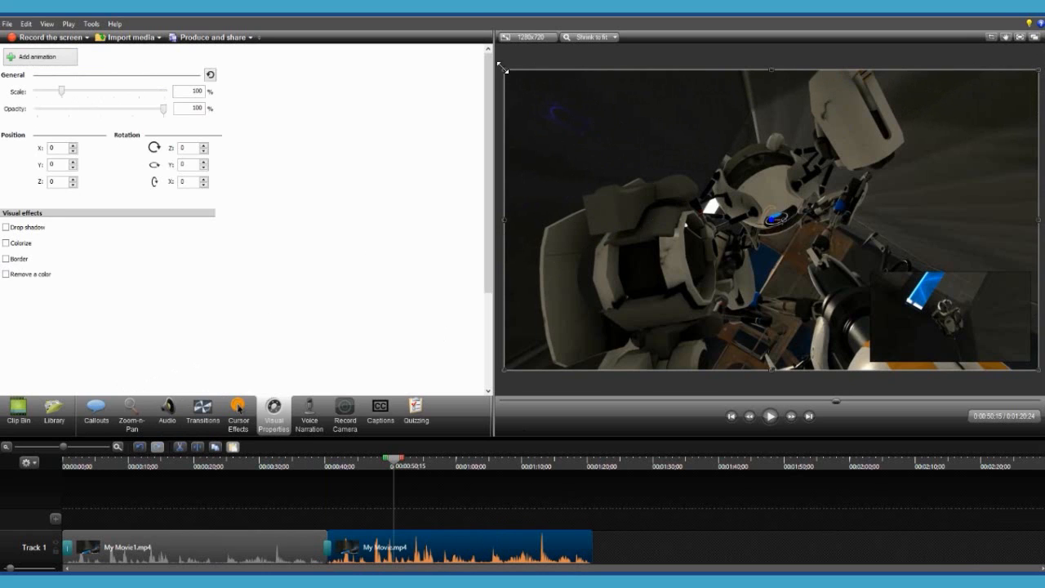
# Rotate My Movie.mp4 on the canvas a full 360° about Z, and shrink it to about 87% at about X 23, Y -5.
pyautogui.moveTo(775, 220); pyautogui.dragTo(858, 217)
pyautogui.moveTo(506, 71); pyautogui.dragTo(553, 124)
pyautogui.moveTo(626, 180); pyautogui.dragTo(600, 163)
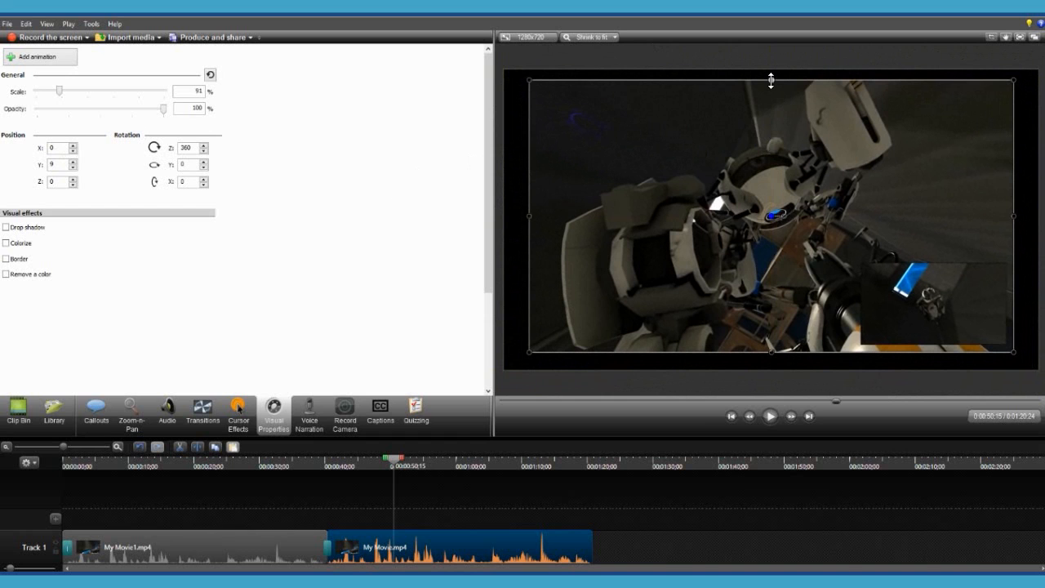
pyautogui.moveTo(530, 81)
pyautogui.mouseDown()
pyautogui.moveTo(518, 79)
pyautogui.moveTo(521, 89)
pyautogui.moveTo(517, 82)
pyautogui.moveTo(548, 91)
pyautogui.mouseUp()
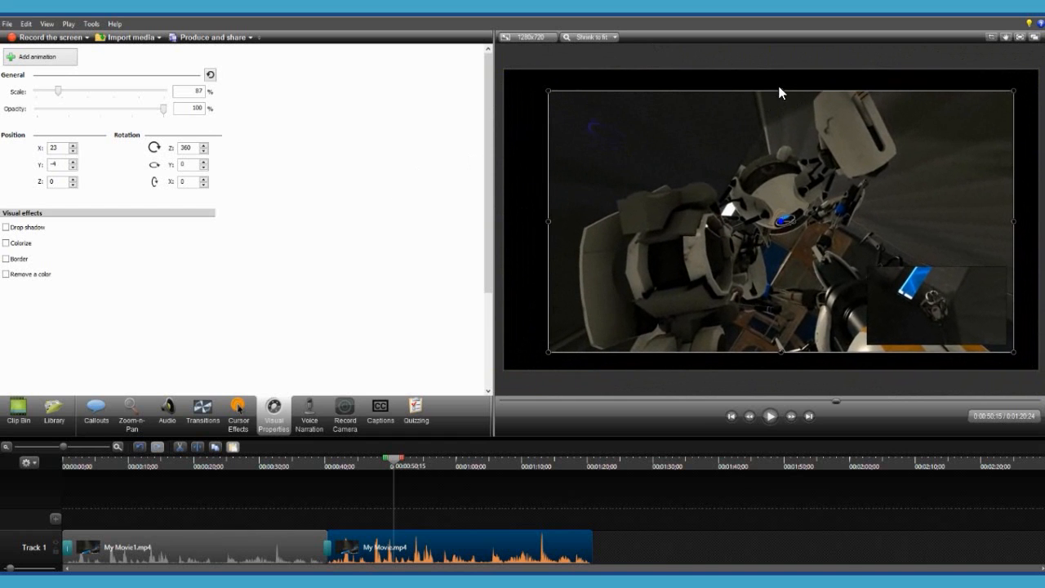
pyautogui.moveTo(781, 90)
pyautogui.mouseDown()
pyautogui.moveTo(783, 71)
pyautogui.moveTo(778, 334)
pyautogui.moveTo(786, 91)
pyautogui.mouseUp()
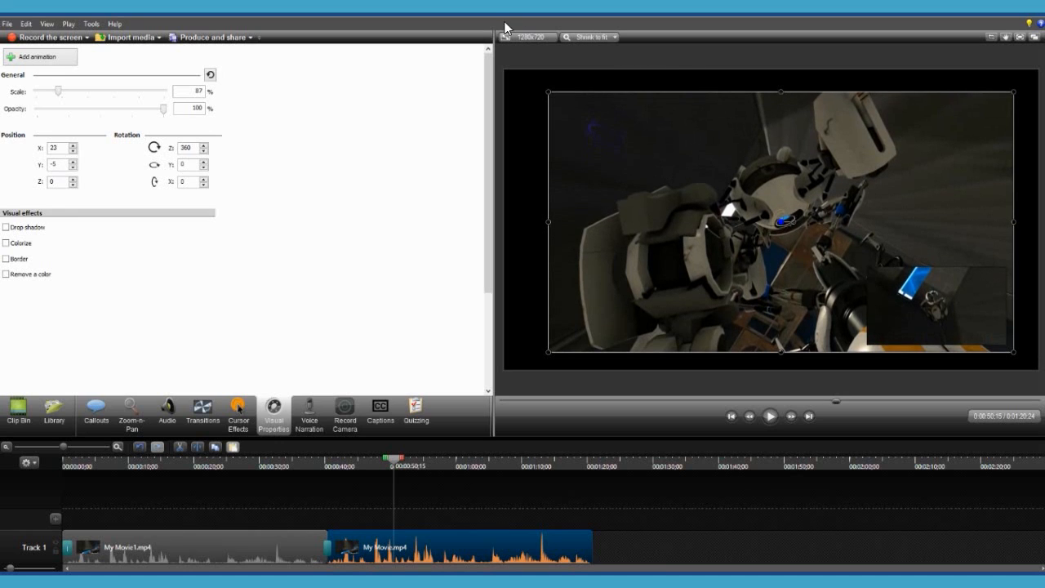
# Set the project's editing dimensions to Maximum 1080p HD (1920x1080).
pyautogui.click(548, 38)
pyautogui.click(512, 296)
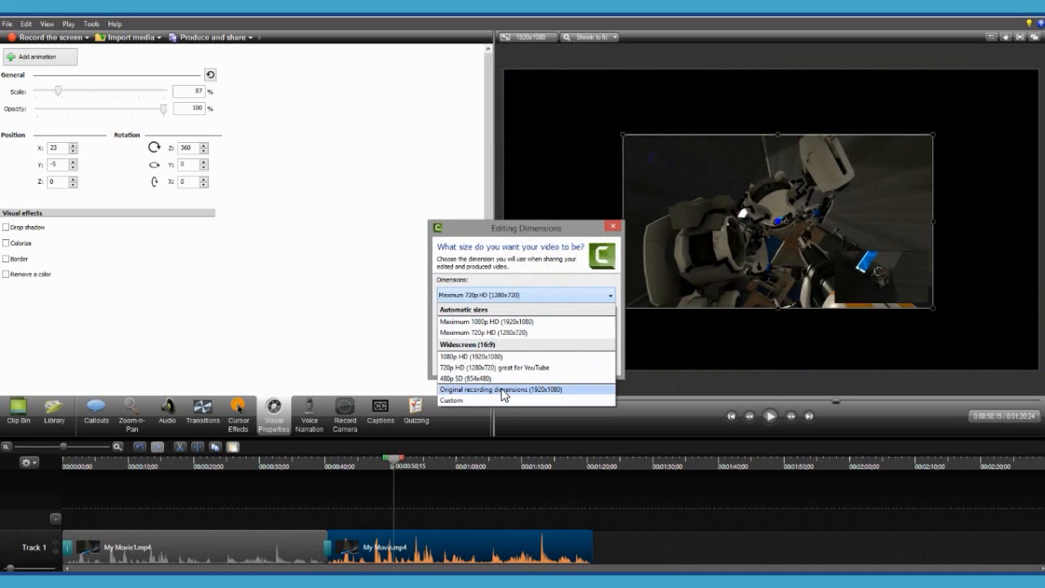
pyautogui.click(495, 323)
pyautogui.click(513, 367)
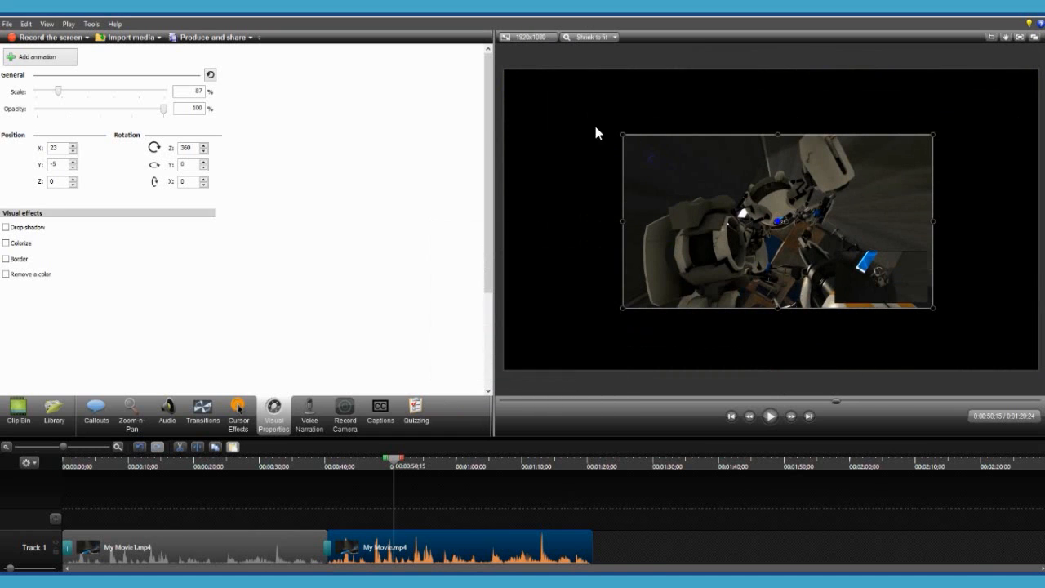
# Scale My Movie.mp4 up to 150% and align it at X 0, Y 0 to fill the canvas.
pyautogui.moveTo(621, 133); pyautogui.dragTo(508, 69)
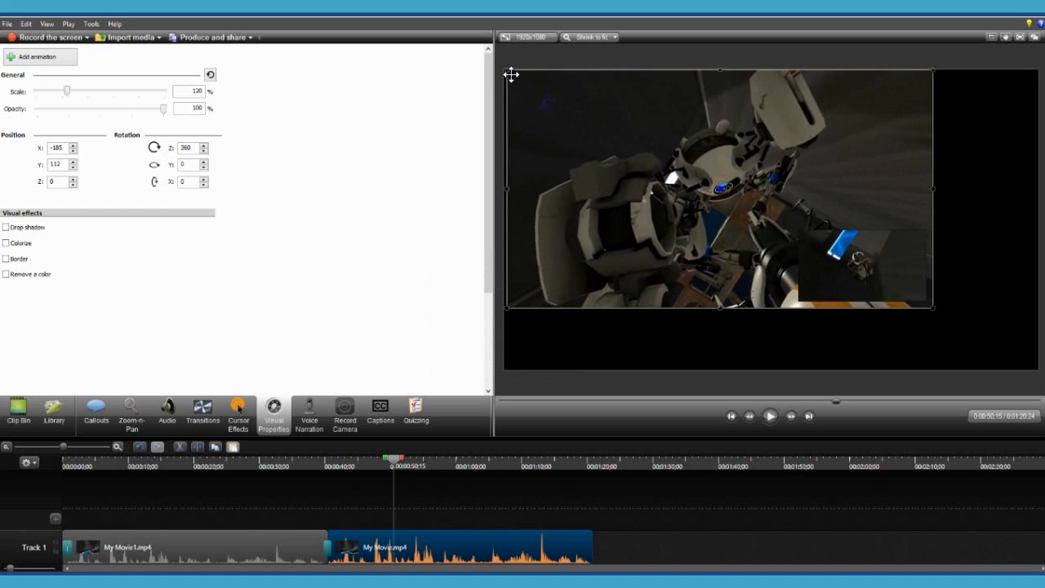
pyautogui.moveTo(510, 187); pyautogui.dragTo(506, 187)
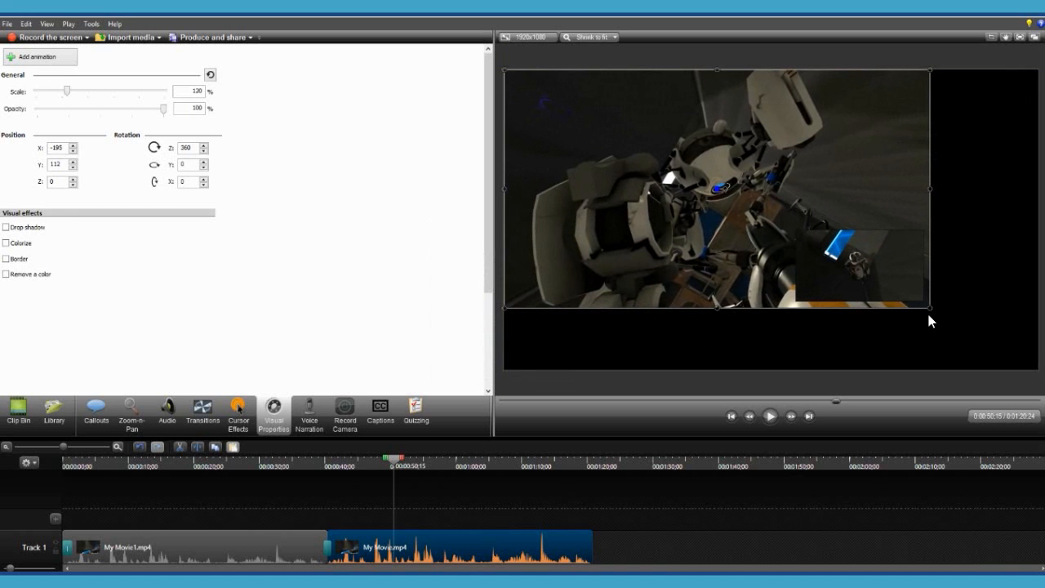
pyautogui.moveTo(931, 309); pyautogui.dragTo(977, 370)
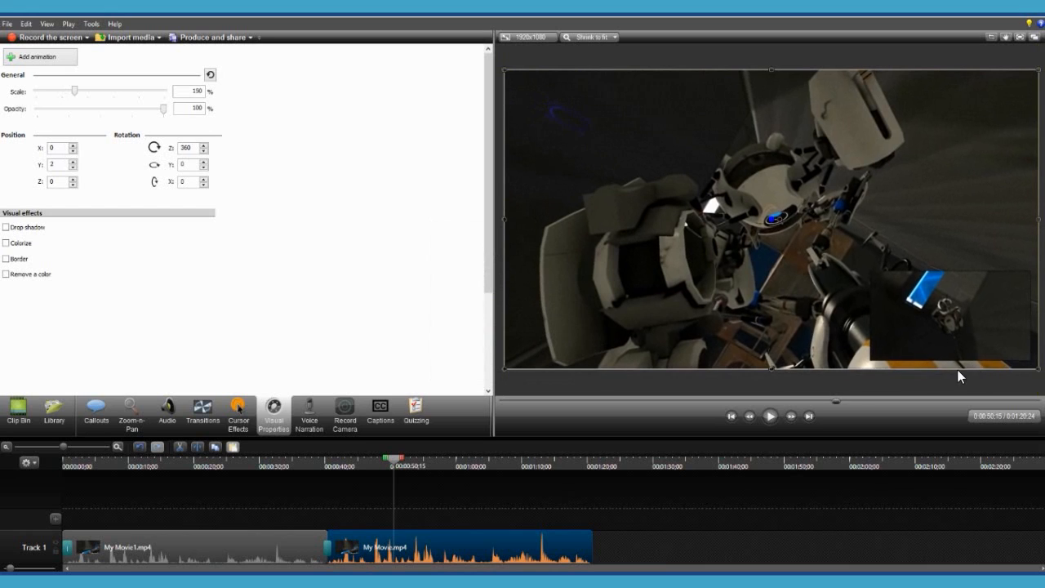
pyautogui.moveTo(777, 365); pyautogui.dragTo(771, 372)
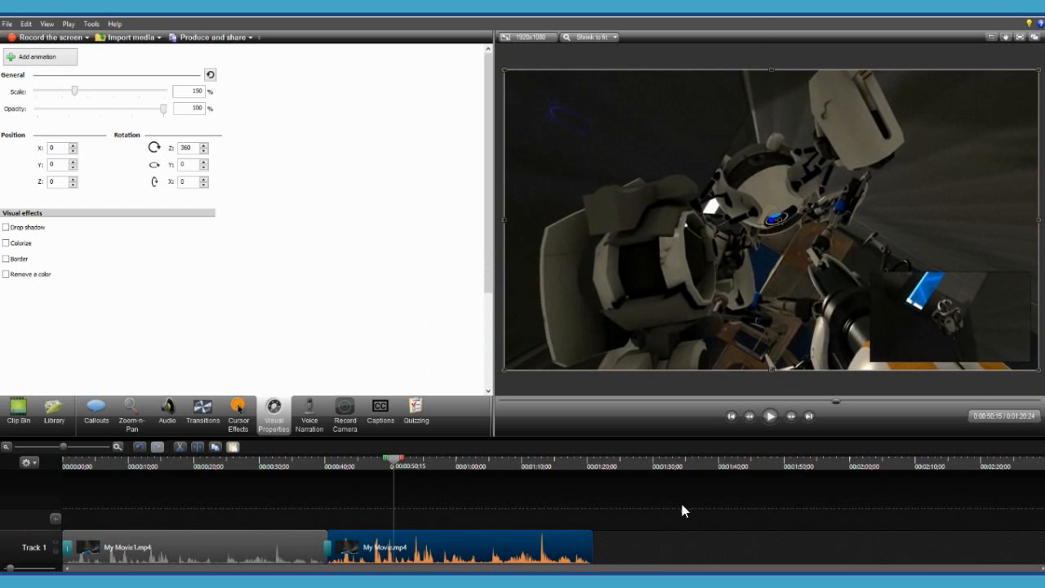
# Clear the clip selection on the timeline and display the imported media in the Clip Bin.
pyautogui.click(683, 495)
pyautogui.click(422, 547)
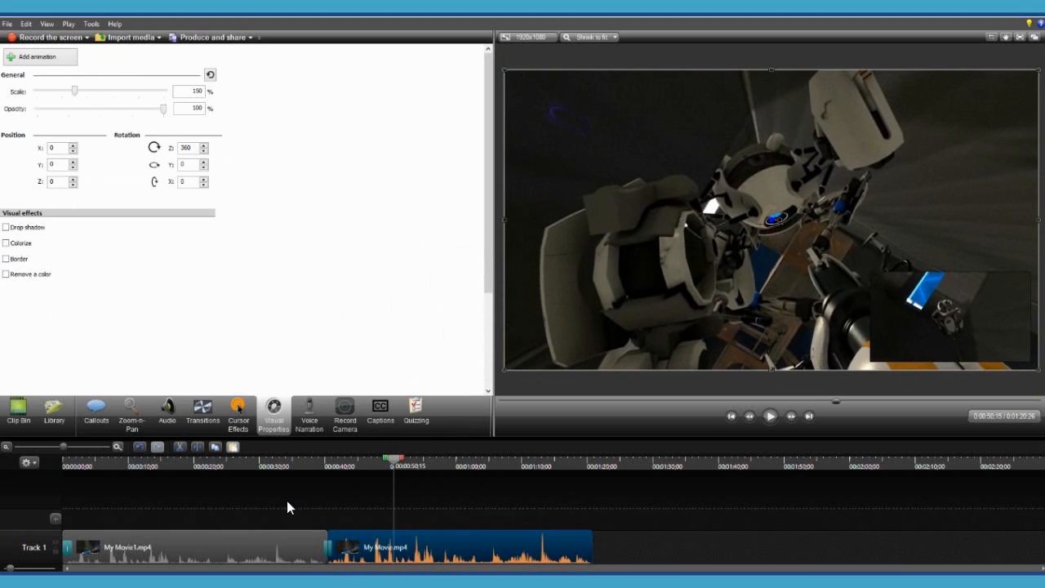
pyautogui.click(176, 525)
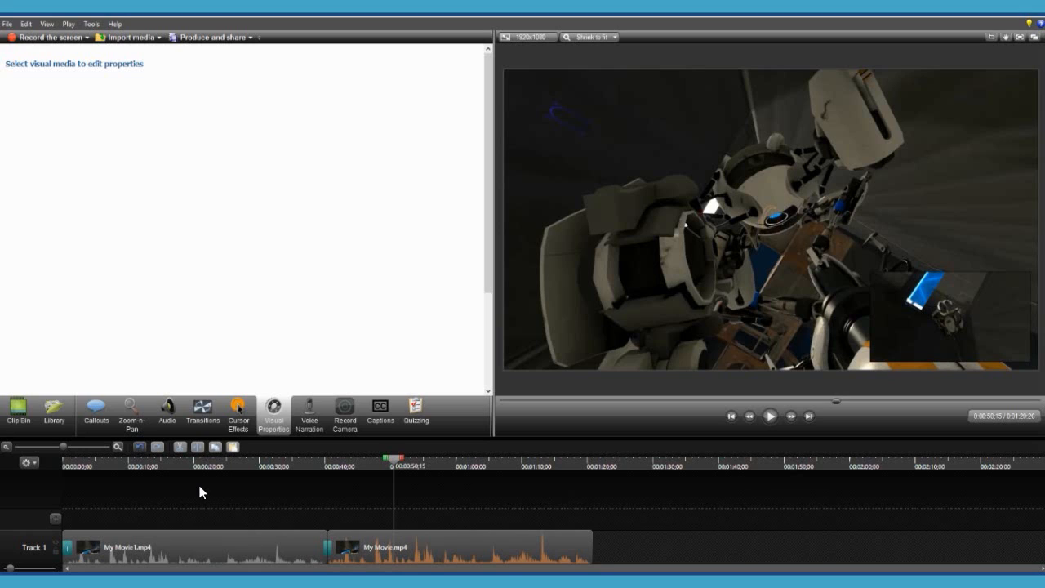
pyautogui.click(18, 411)
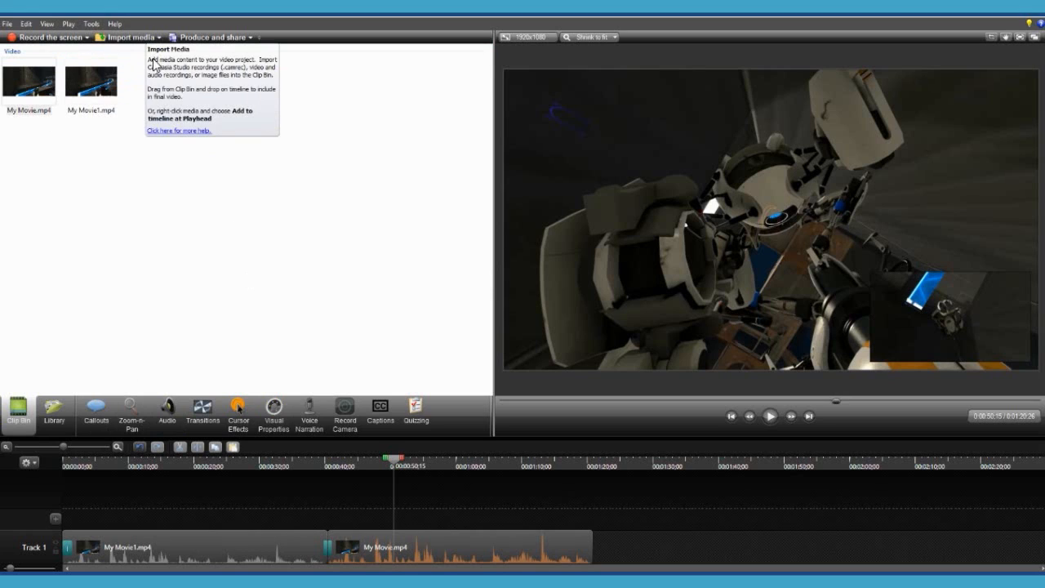
pyautogui.click(423, 311)
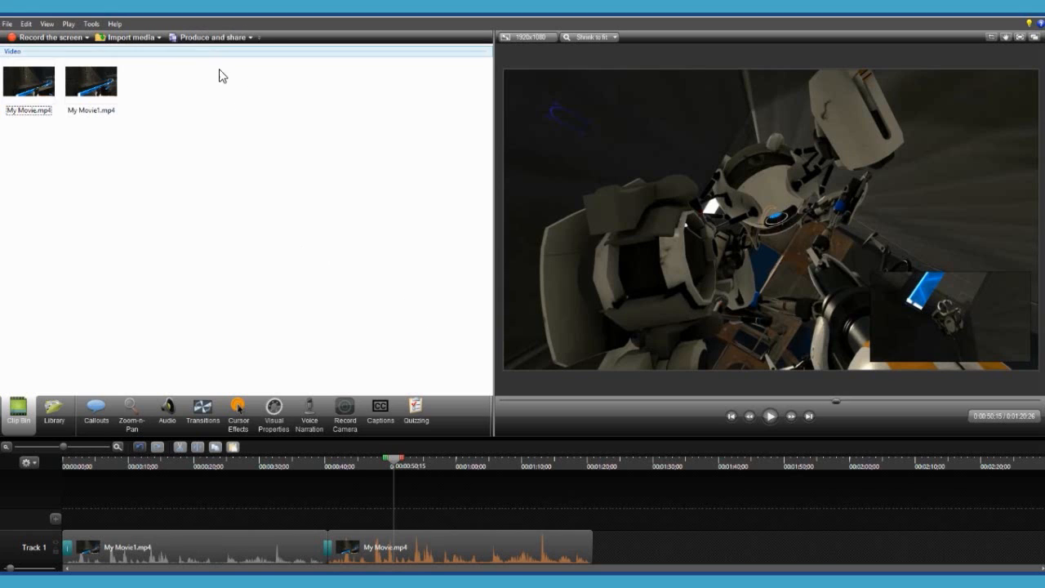